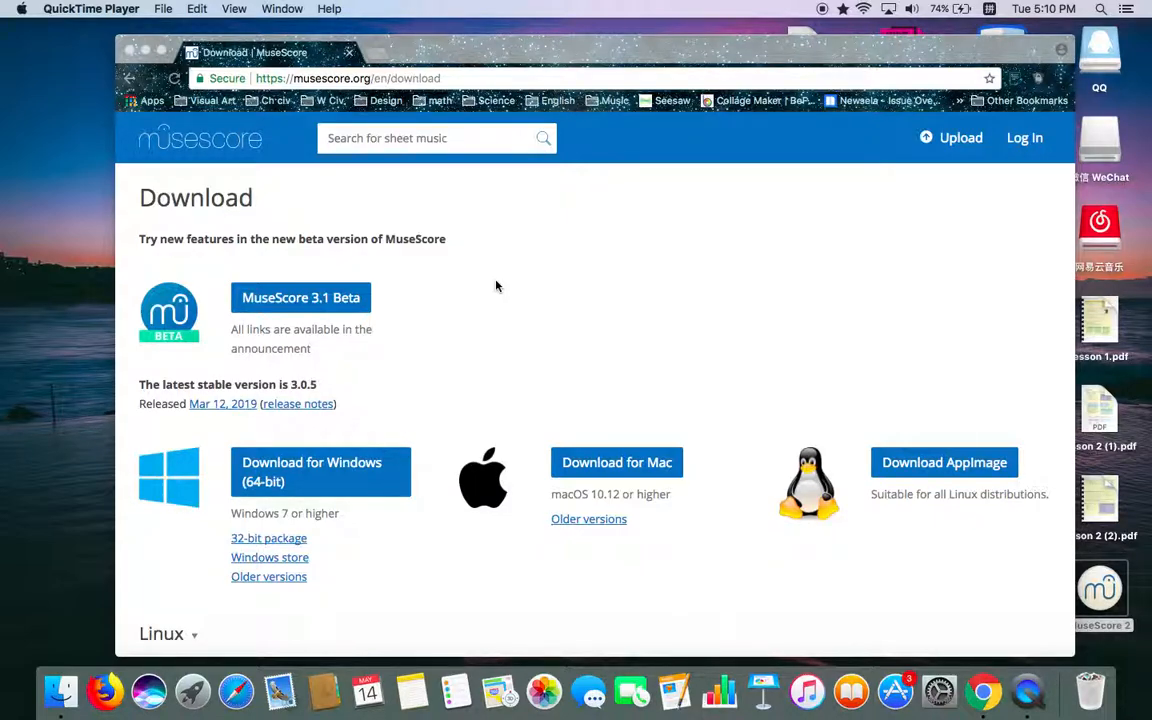
# - Switch to the desktop, launch MuseScore 2 and begin creating a new score
pyautogui.click(496, 286)
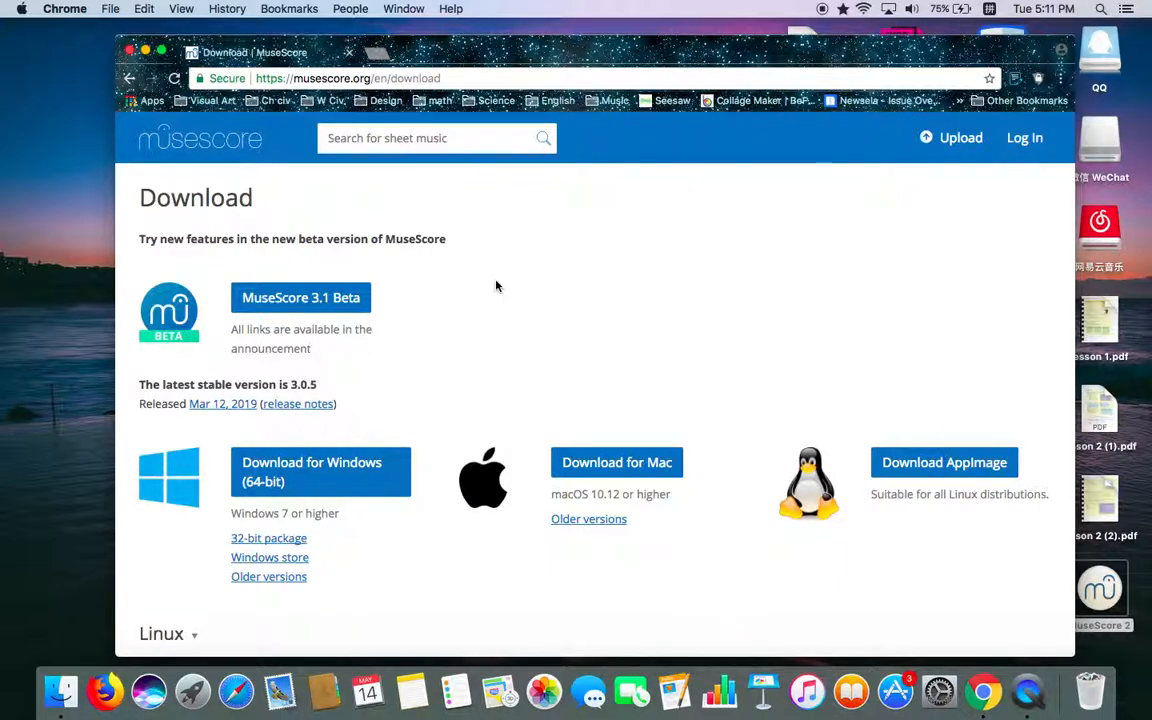
pyautogui.hotkey('ctrl', 'Right')
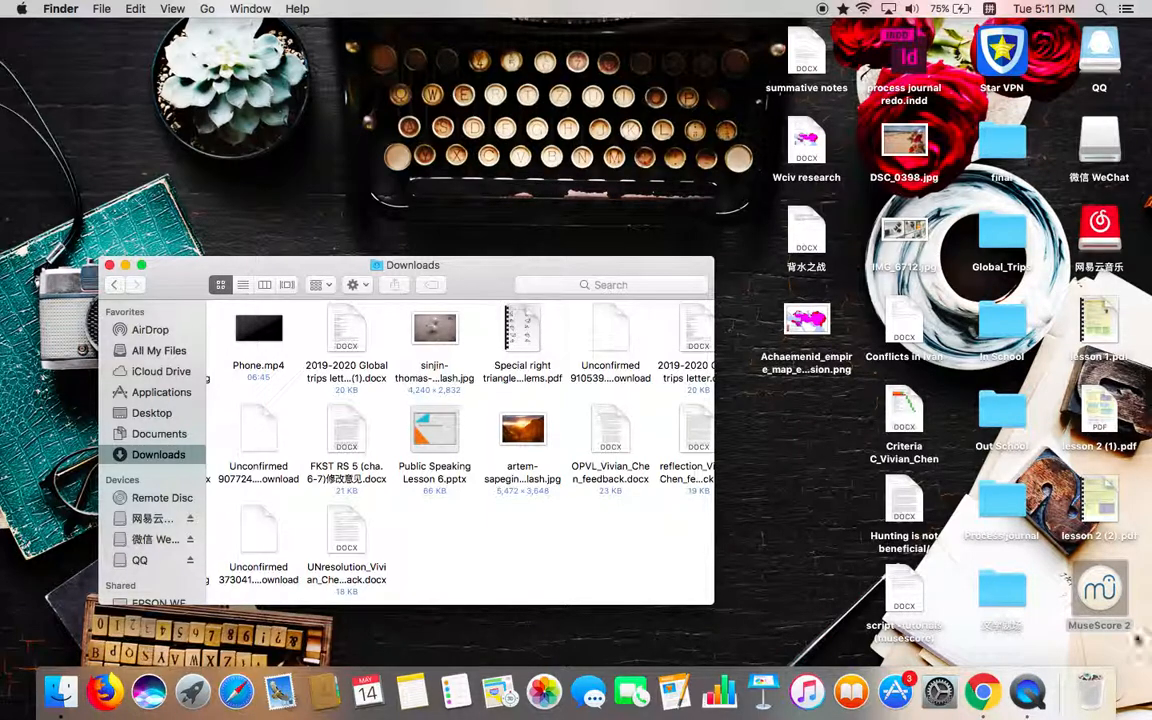
pyautogui.doubleClick(1098, 592)
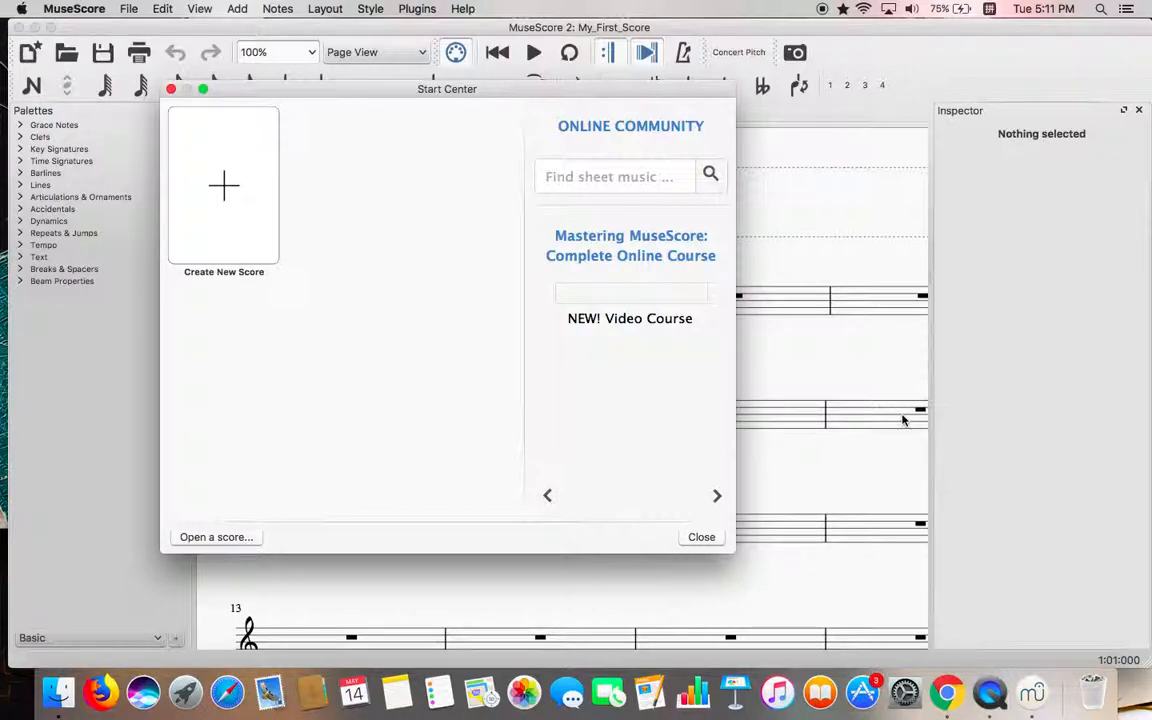
pyautogui.click(223, 190)
# - Enter the title "Stars", the subtitle "...", the composer's name, and a copyright line with the composer's name and 2019
pyautogui.click(337, 232)
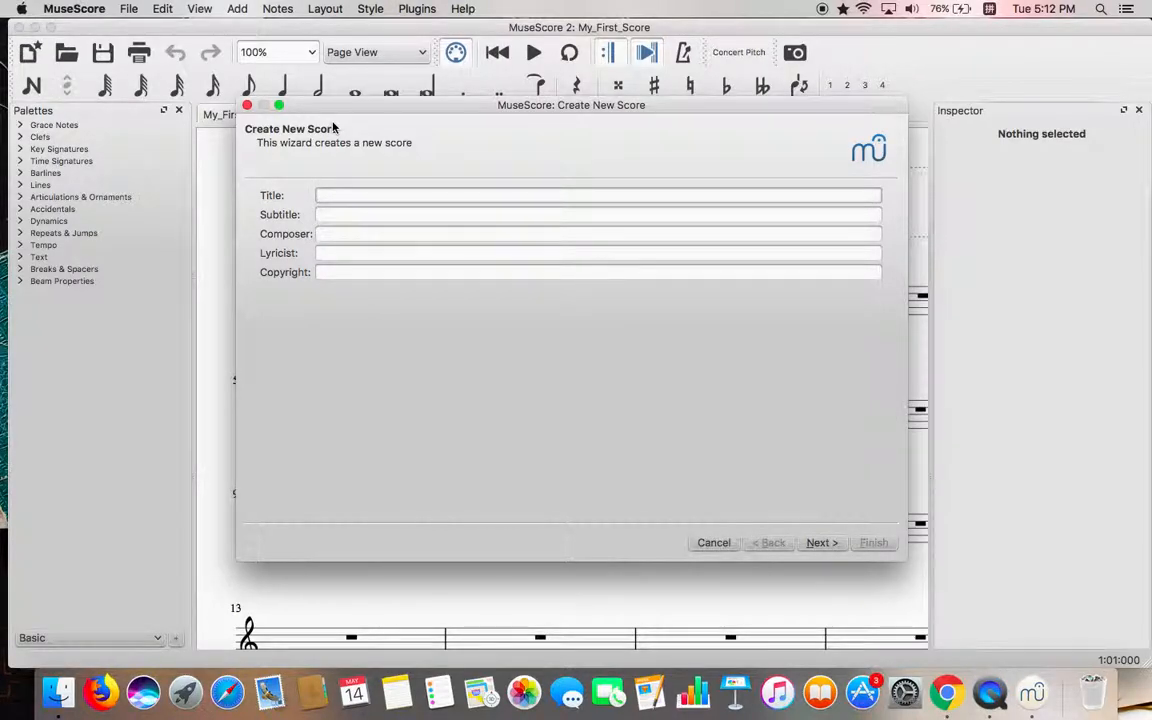
pyautogui.write('Stars')
pyautogui.click(350, 213)
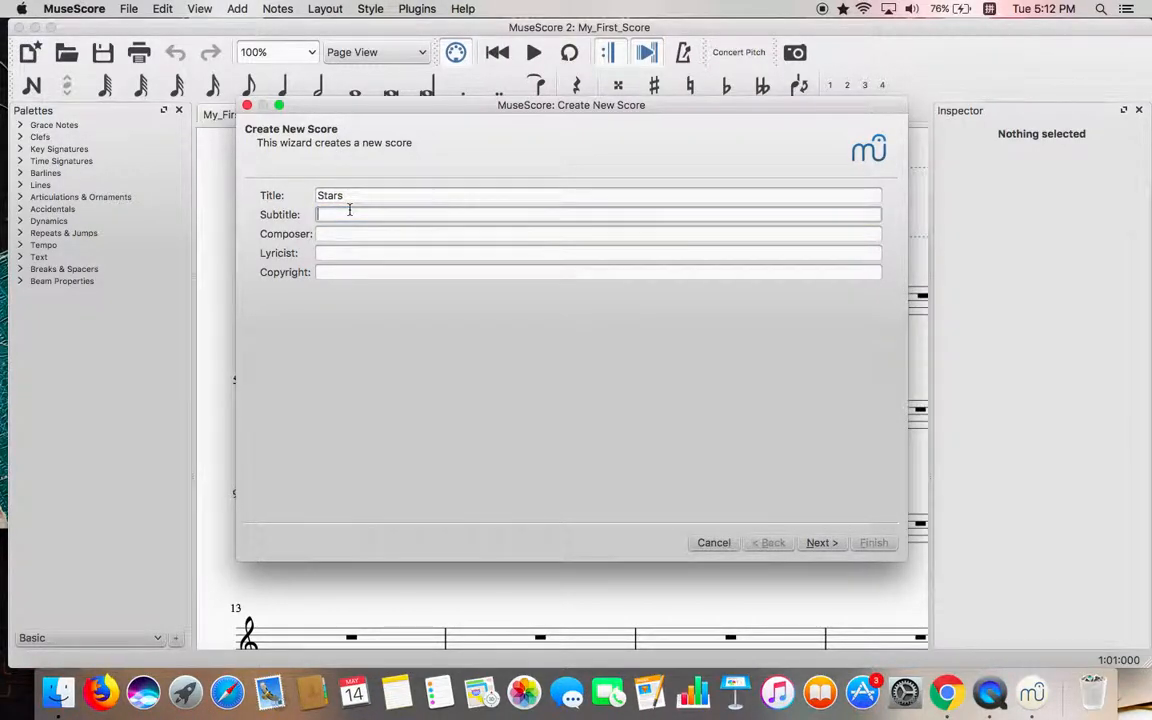
pyautogui.write('...')
pyautogui.click(352, 236)
pyautogui.write('Vivian')
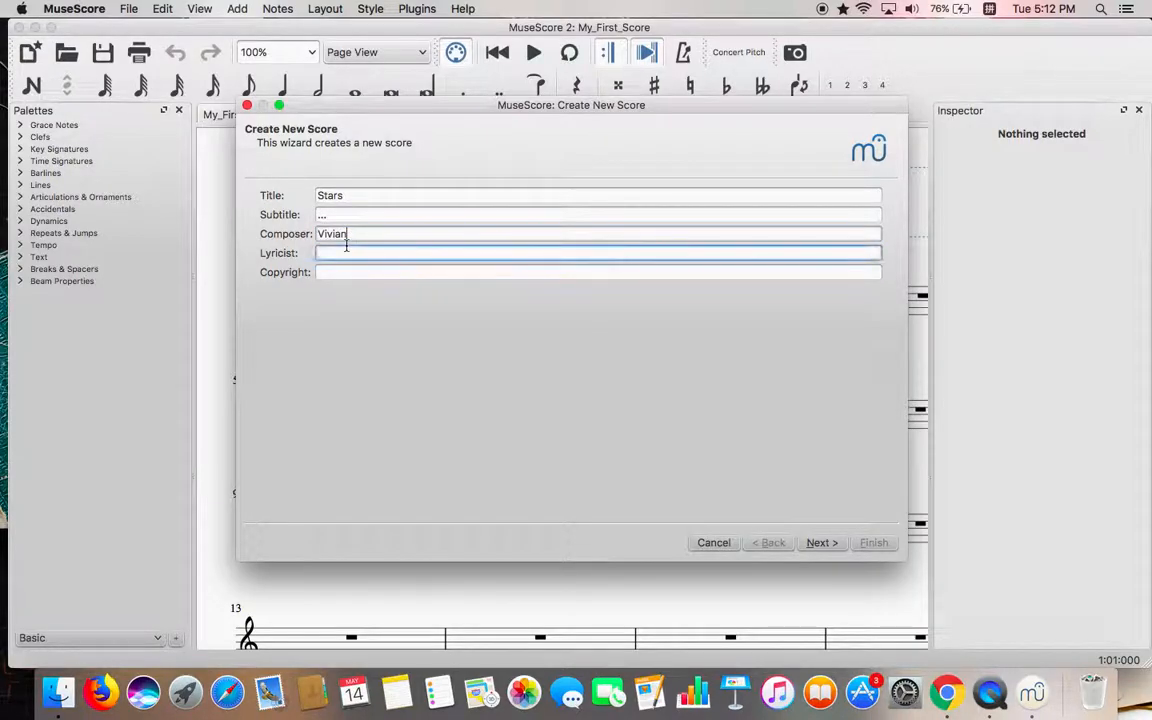
pyautogui.click(346, 245)
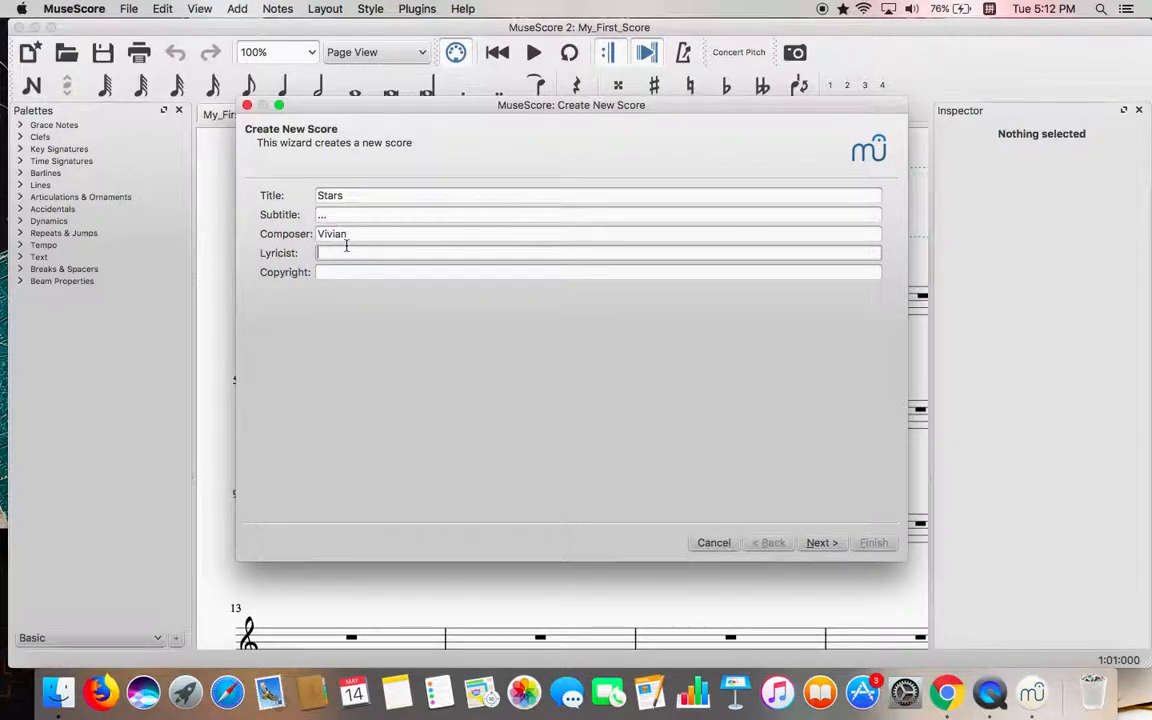
pyautogui.click(347, 273)
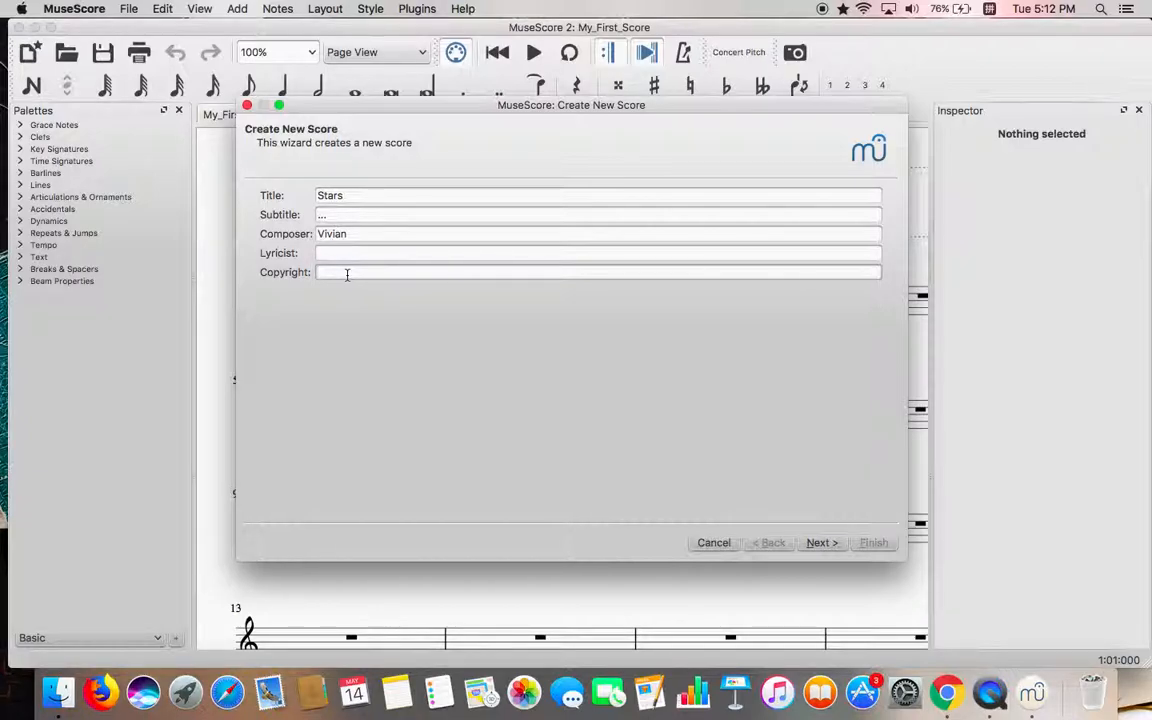
pyautogui.write('vivian, 2019')
pyautogui.click(815, 544)
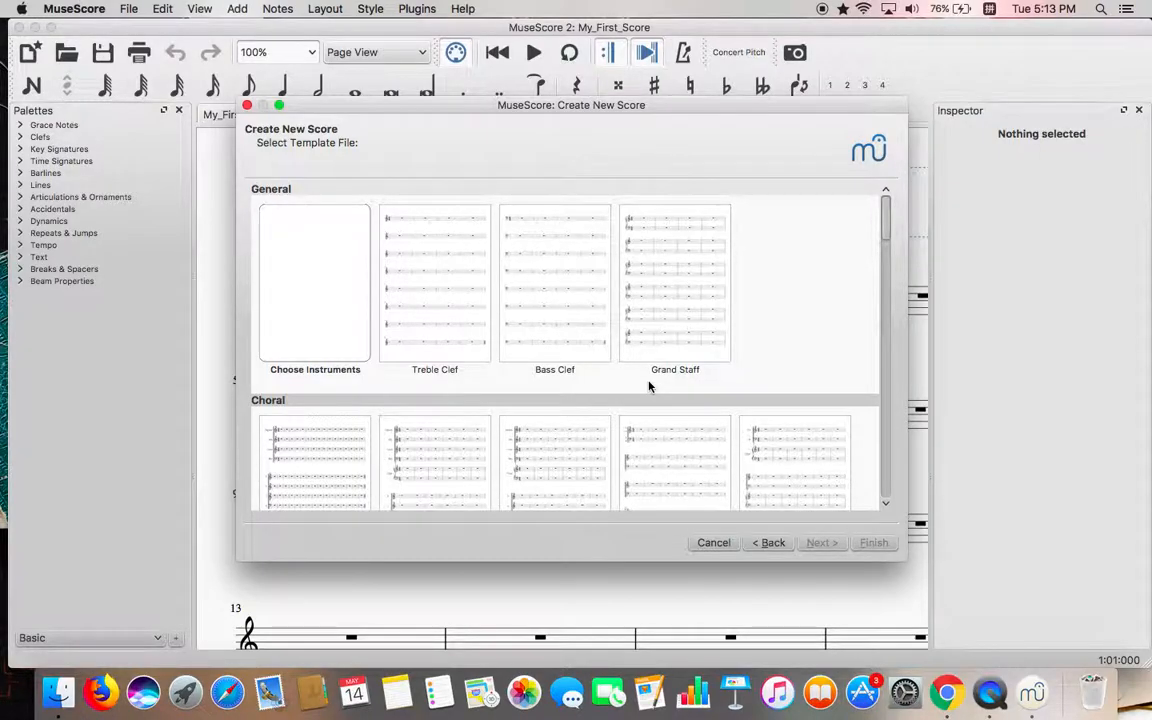
# - Browse the score templates and choose the Treble Clef template from the General group
pyautogui.scroll(-2, 649, 386)
pyautogui.scroll(-5, 649, 386)
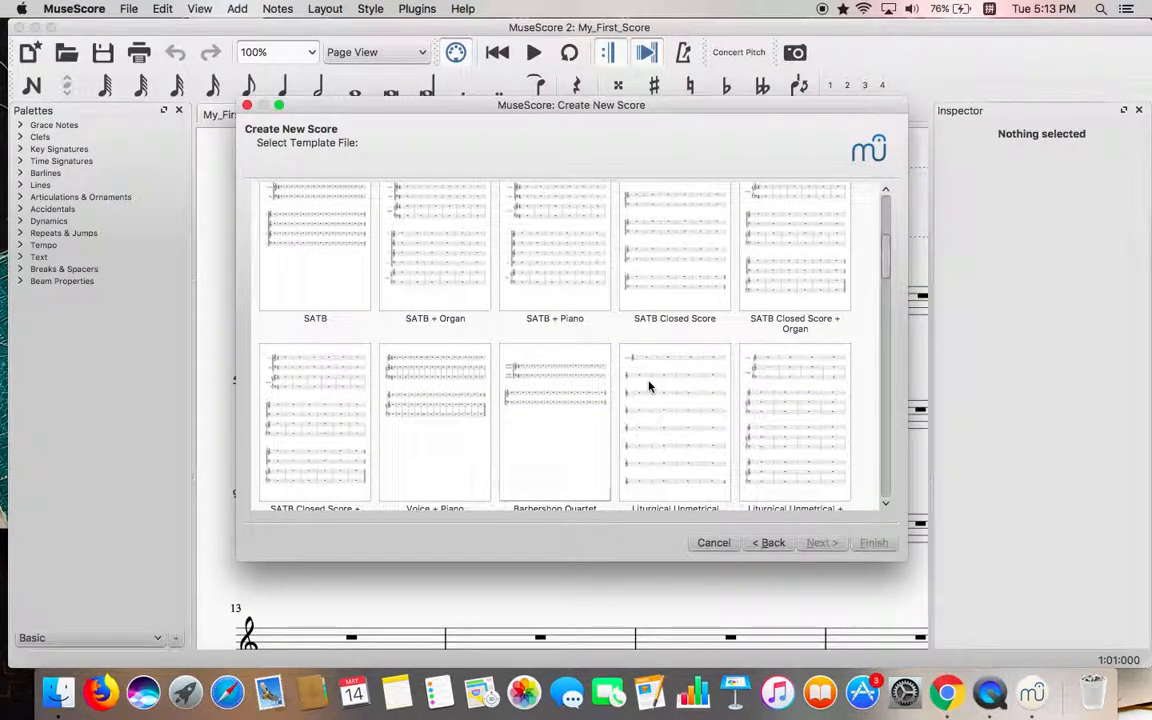
pyautogui.scroll(7, 649, 386)
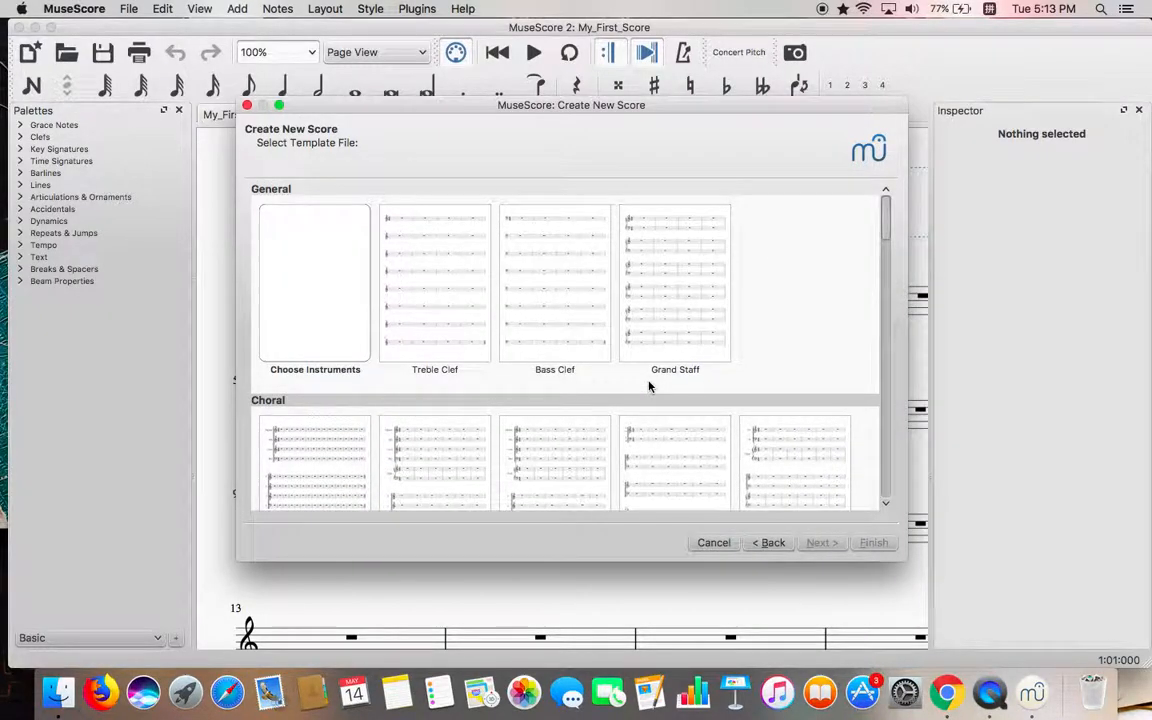
pyautogui.doubleClick(455, 330)
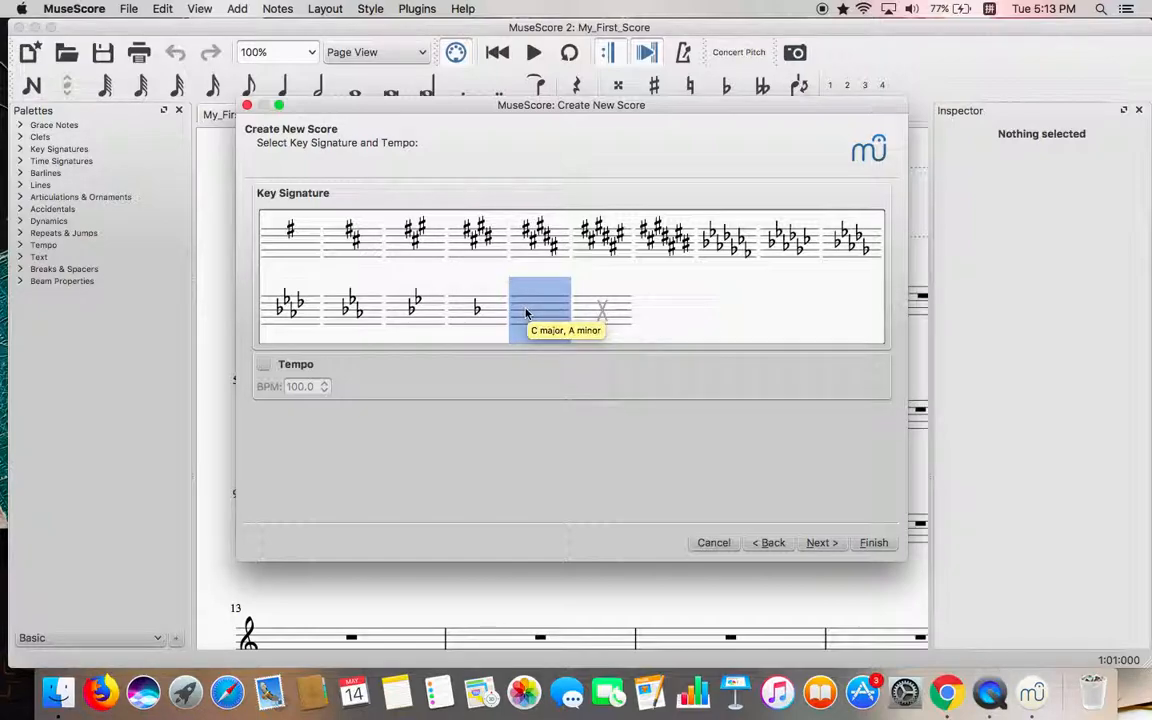
# - Enable the tempo marking for the new score and set it to 60 BPM
pyautogui.click(263, 364)
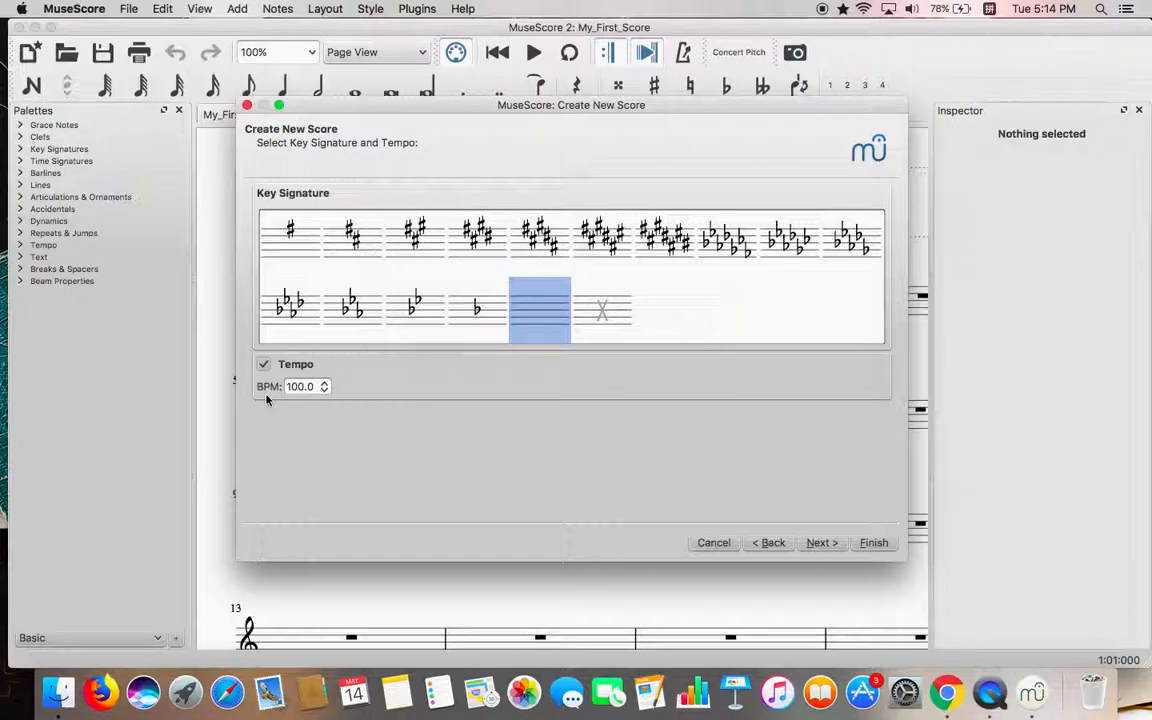
pyautogui.doubleClick(296, 386)
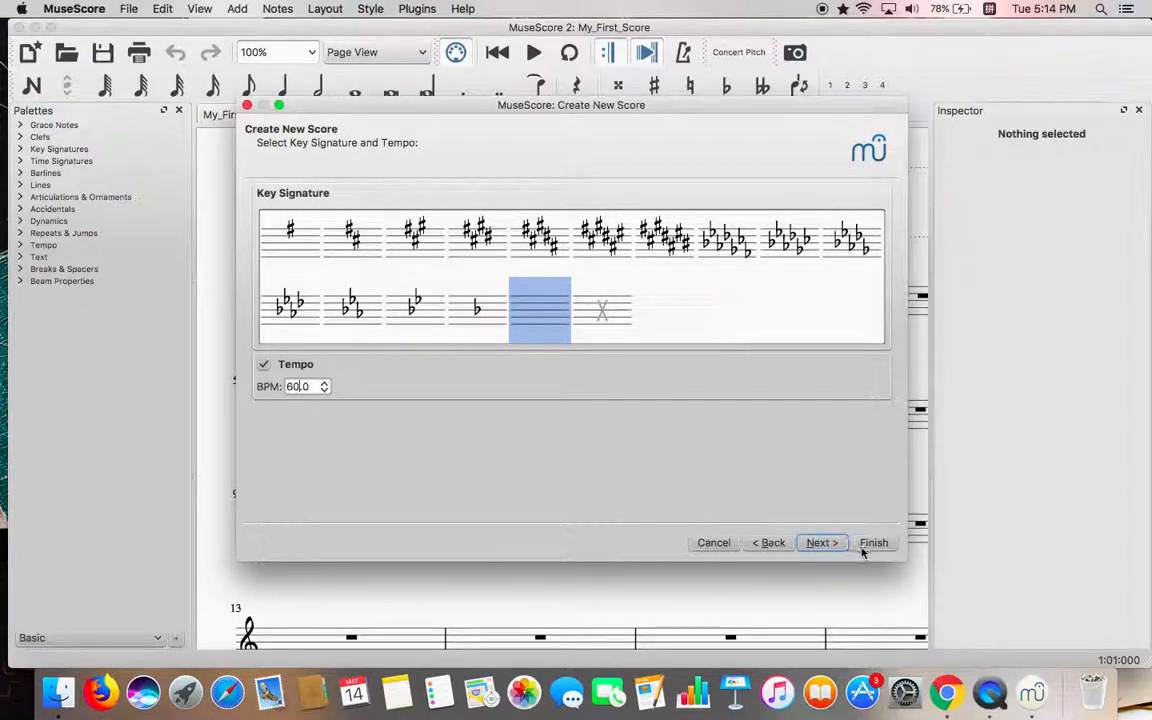
pyautogui.click(828, 543)
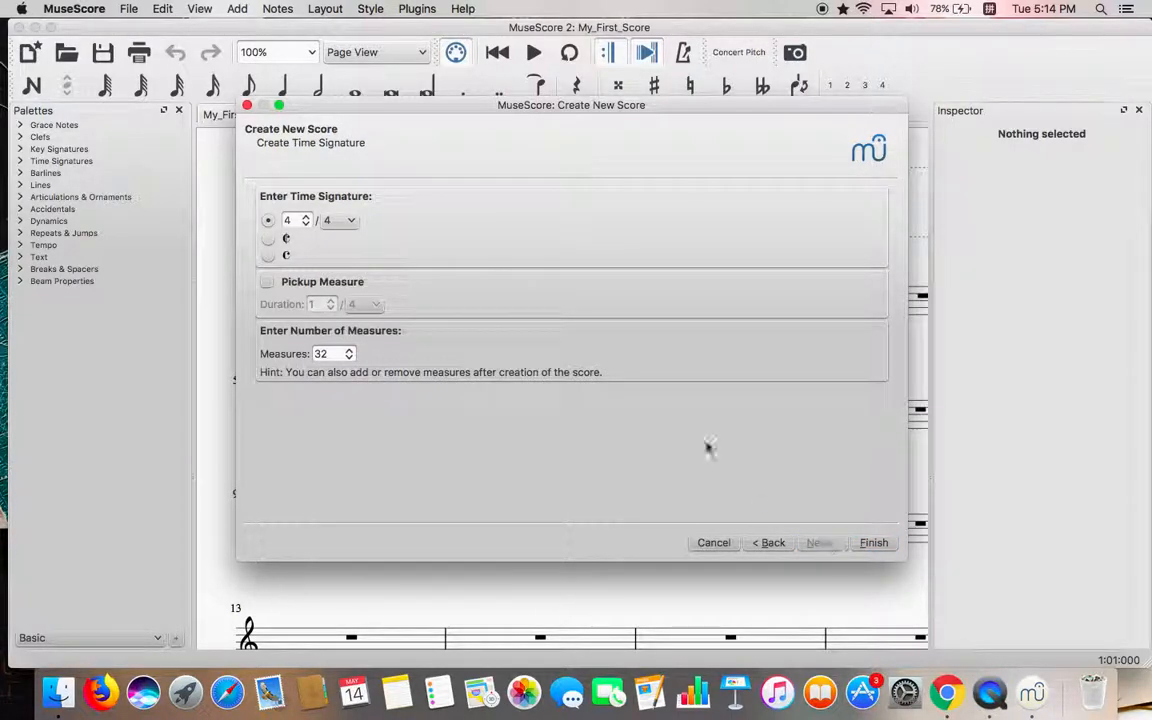
# - Set the number of measures to 5, keeping the 4/4 time signature, and create the score
pyautogui.click(293, 220)
pyautogui.click(334, 354)
pyautogui.click(306, 348)
pyautogui.click(336, 350)
pyautogui.click(404, 341)
pyautogui.doubleClick(321, 354)
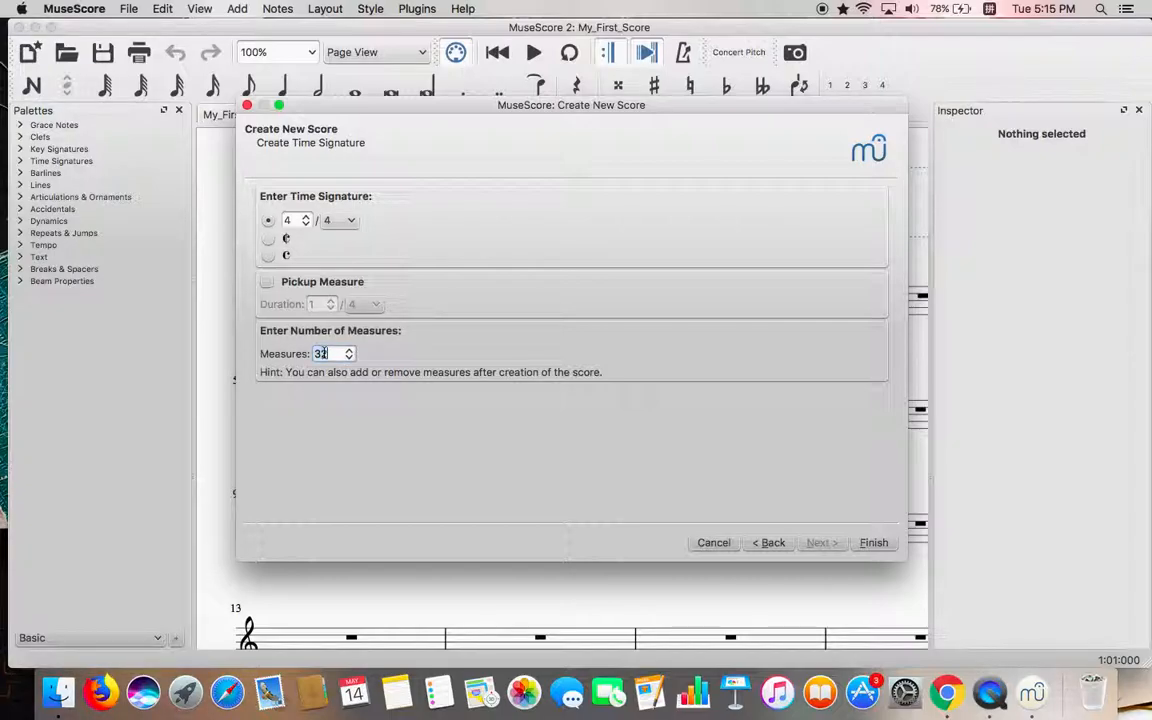
pyautogui.write('5')
pyautogui.click(870, 545)
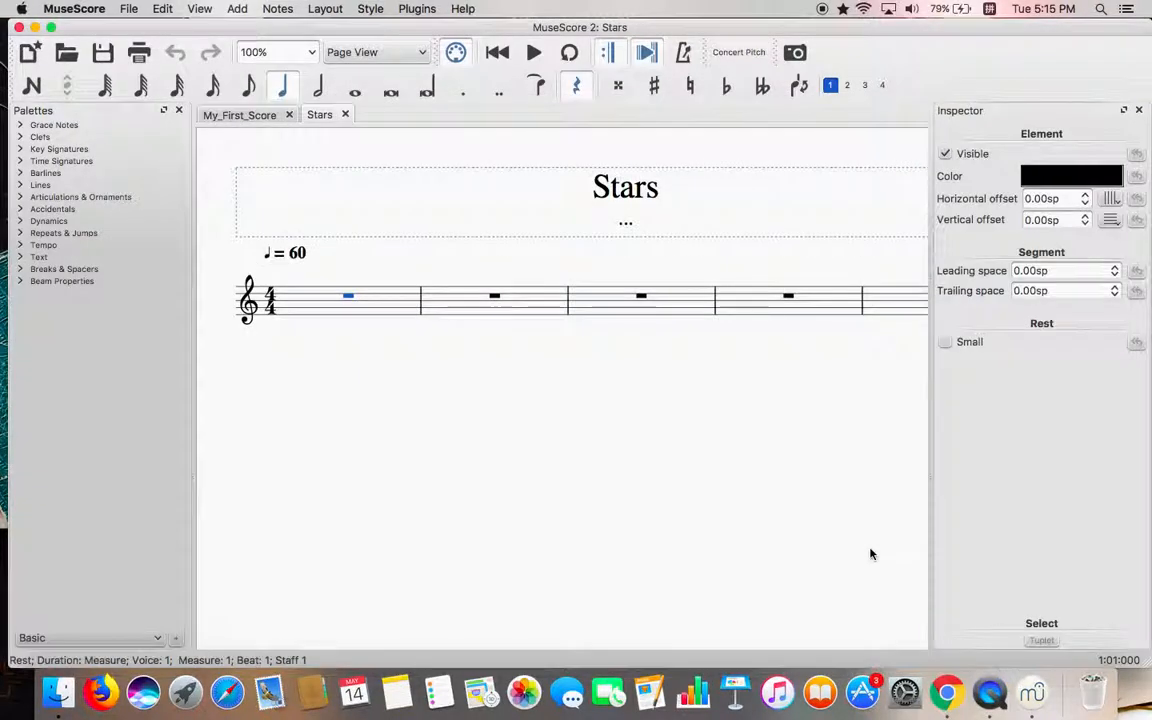
# - Examine the new score's title, subtitle, composer credit, tempo marking and empty measures at different magnifications
pyautogui.hscroll(2, 690, 487)
pyautogui.scroll(-1, 690, 488)
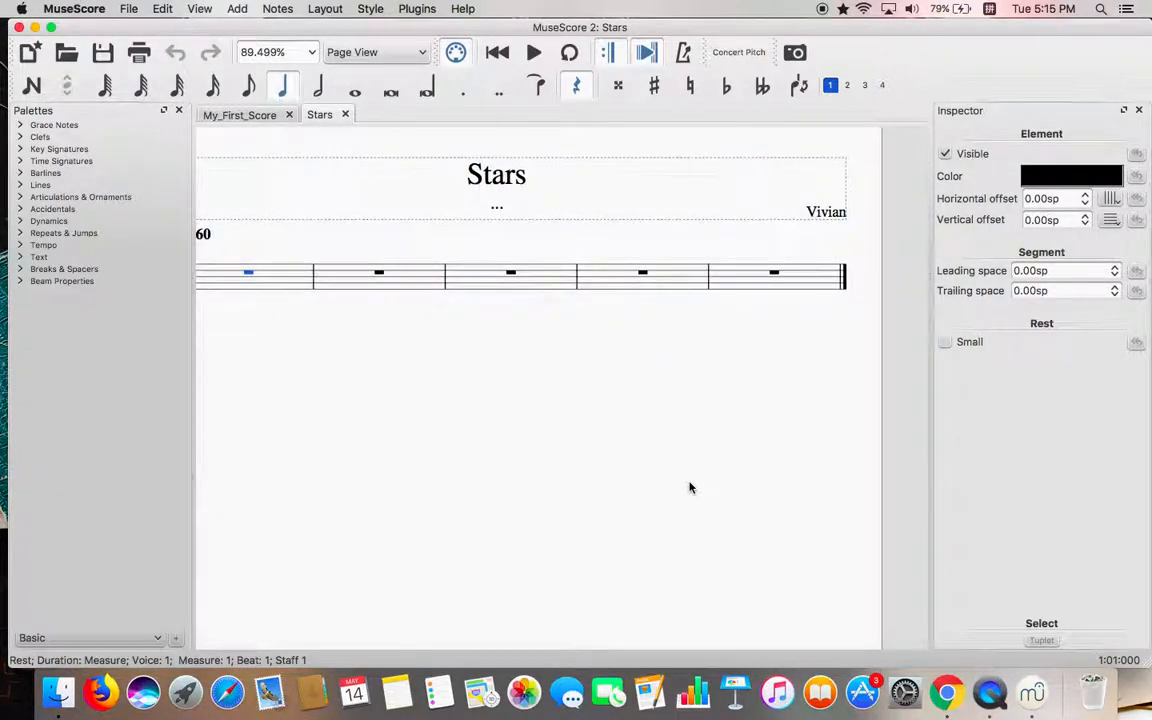
pyautogui.scroll(-2, 690, 487)
pyautogui.hscroll(-3, 690, 487)
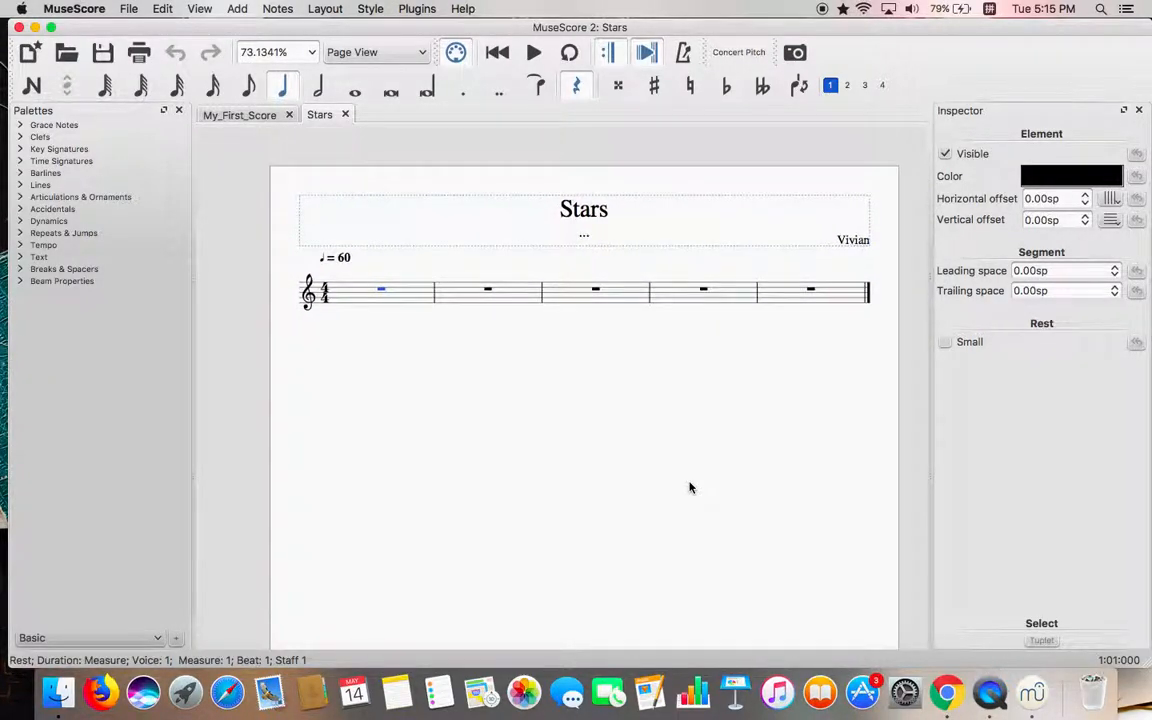
pyautogui.scroll(2, 690, 487)
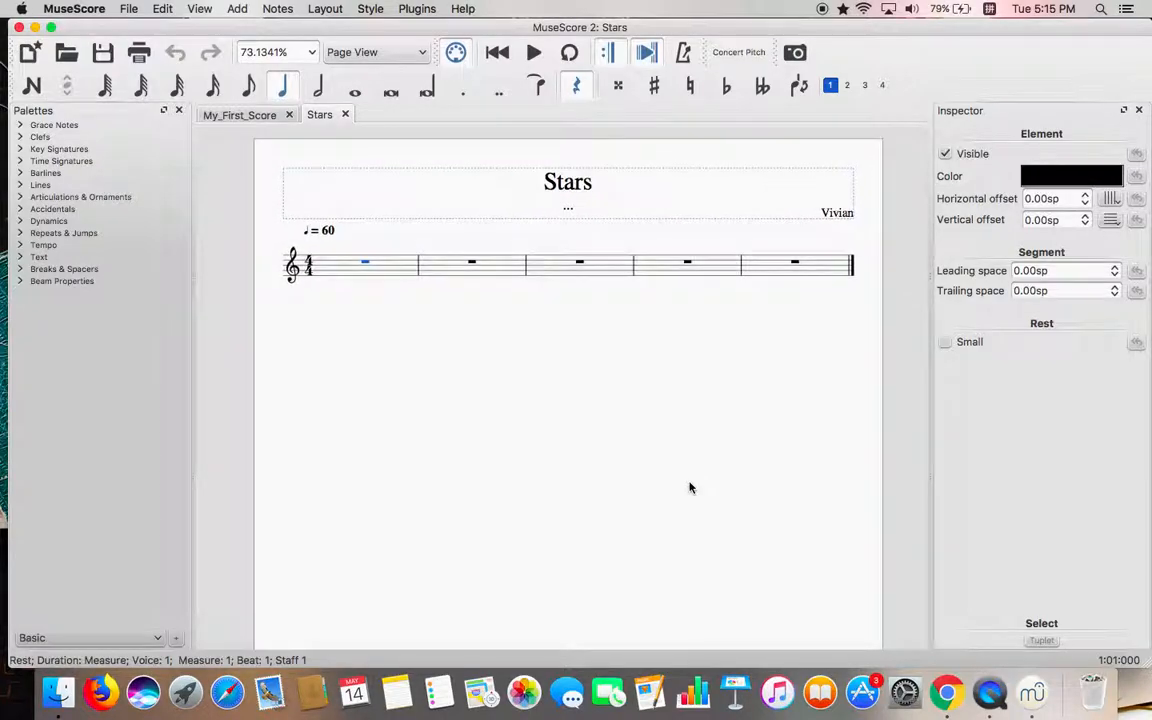
pyautogui.scroll(2, 690, 487)
pyautogui.hscroll(2, 690, 487)
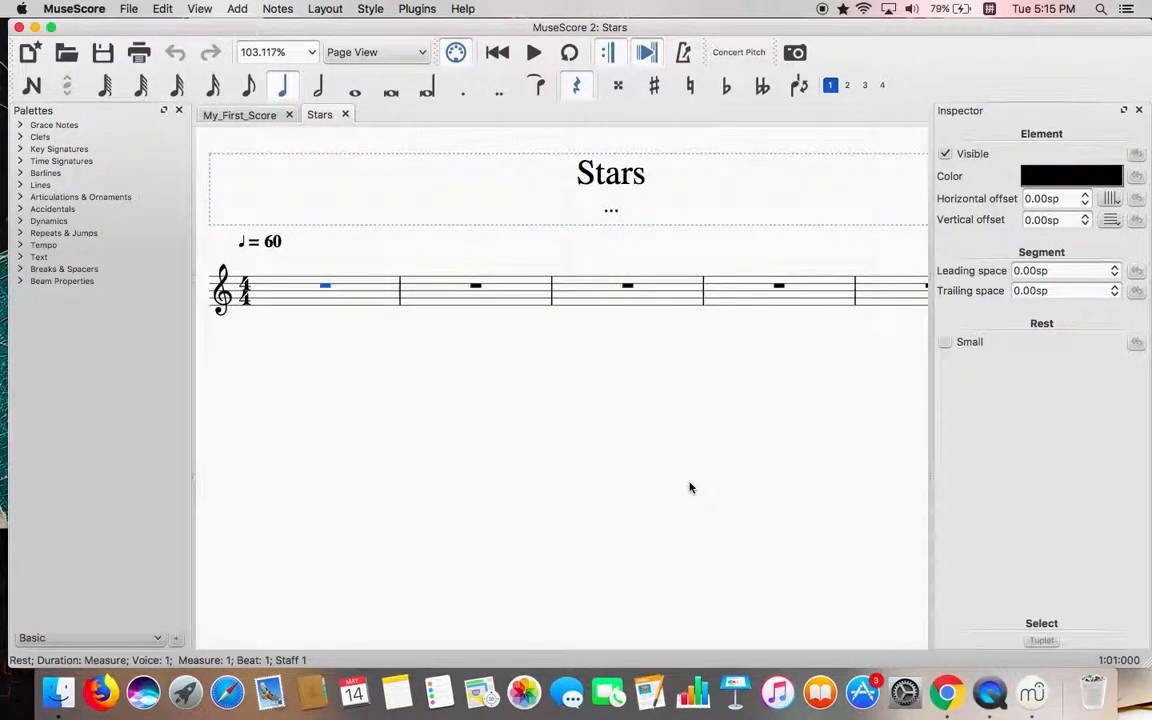
pyautogui.scroll(-1, 690, 487)
pyautogui.scroll(-1, 691, 488)
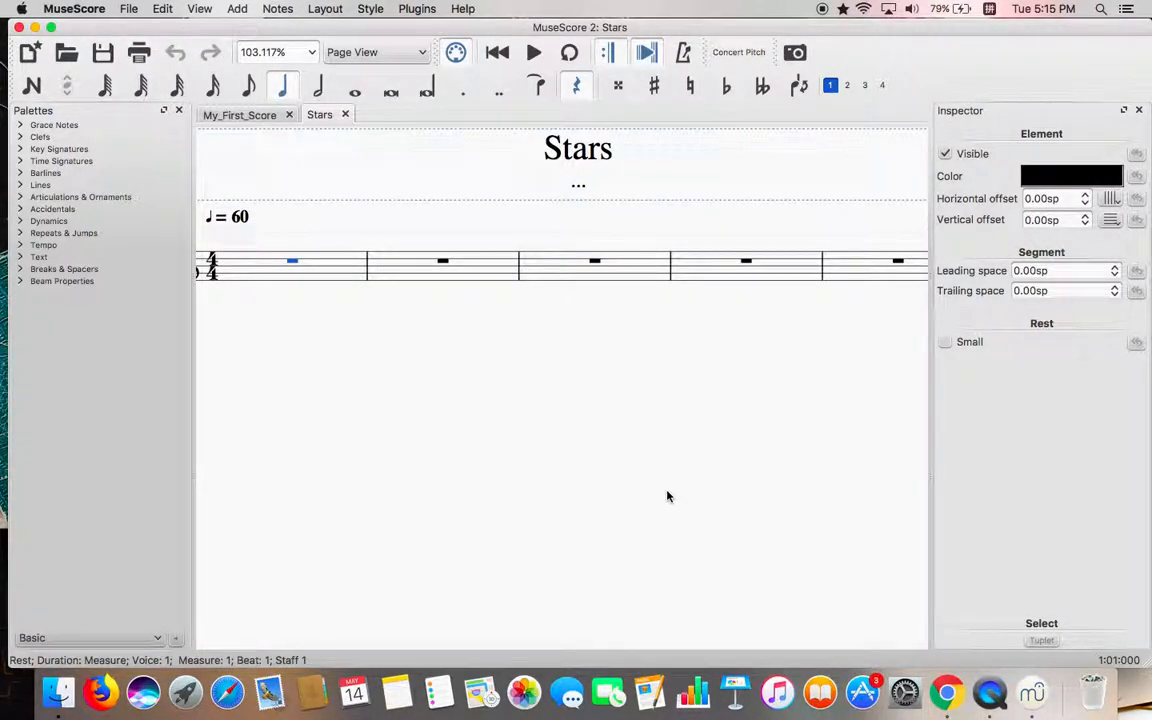
pyautogui.scroll(-1, 664, 494)
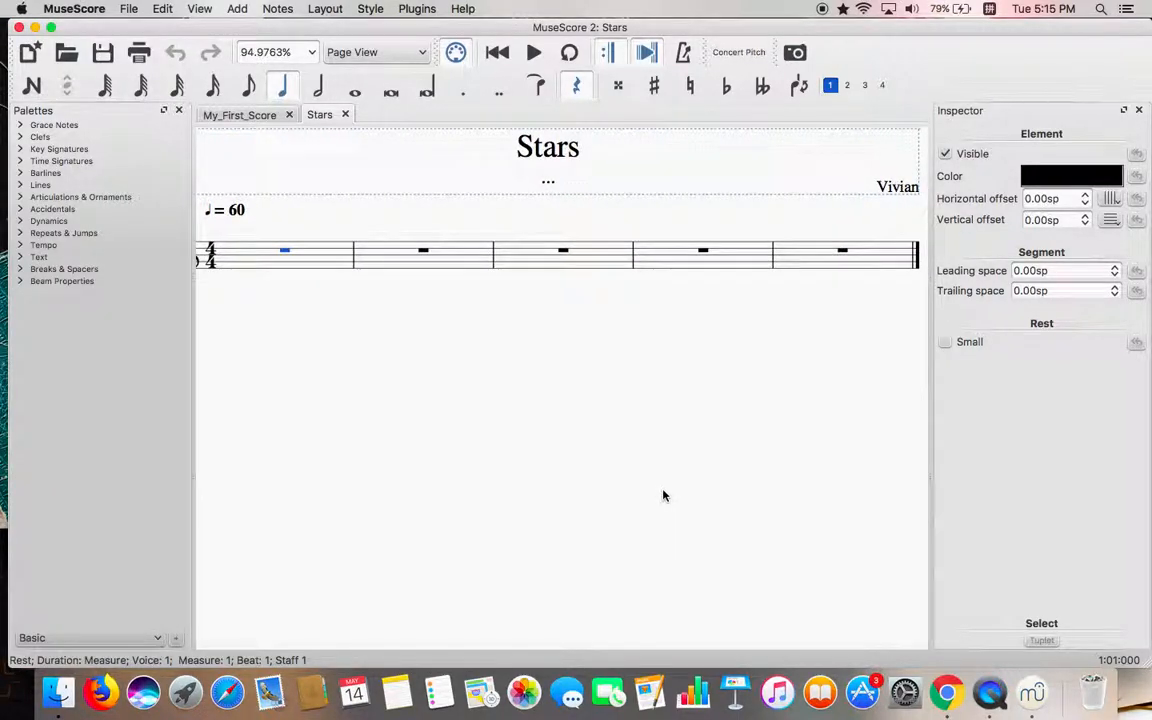
pyautogui.hscroll(-1, 663, 495)
pyautogui.scroll(1, 663, 495)
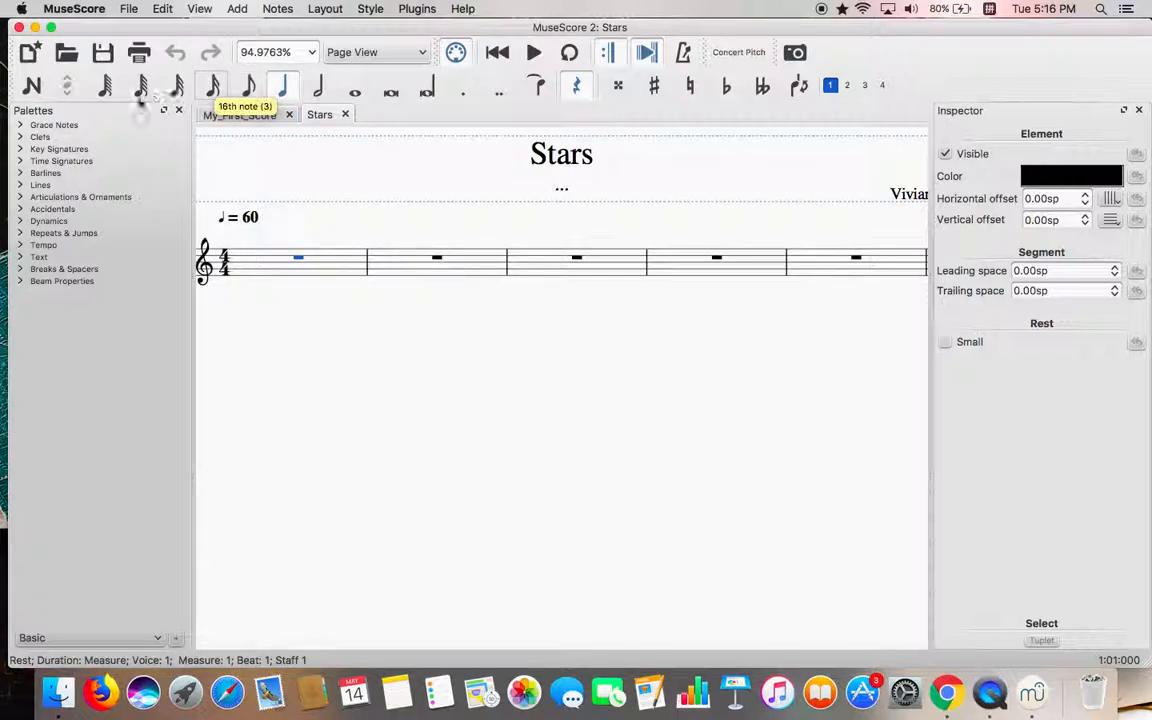
# - Enter six eighth notes, C4, C4, G4, G4, A4 and A4, from the start of measure 1 in note input mode
pyautogui.click(243, 96)
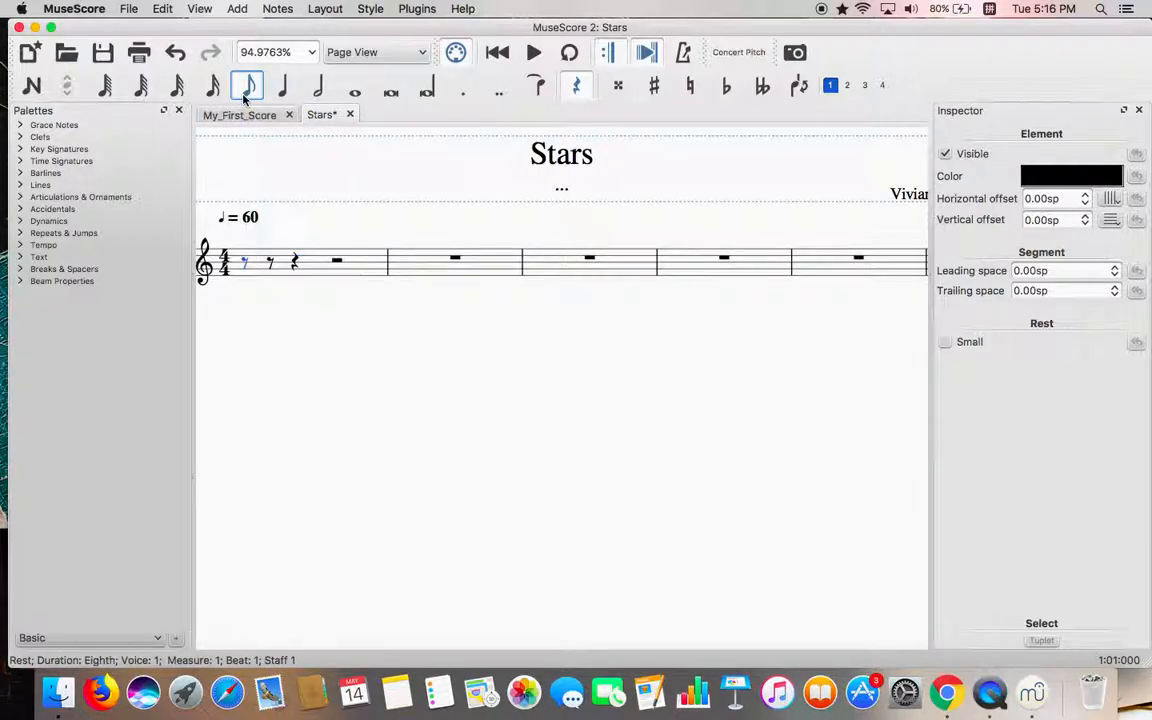
pyautogui.click(32, 86)
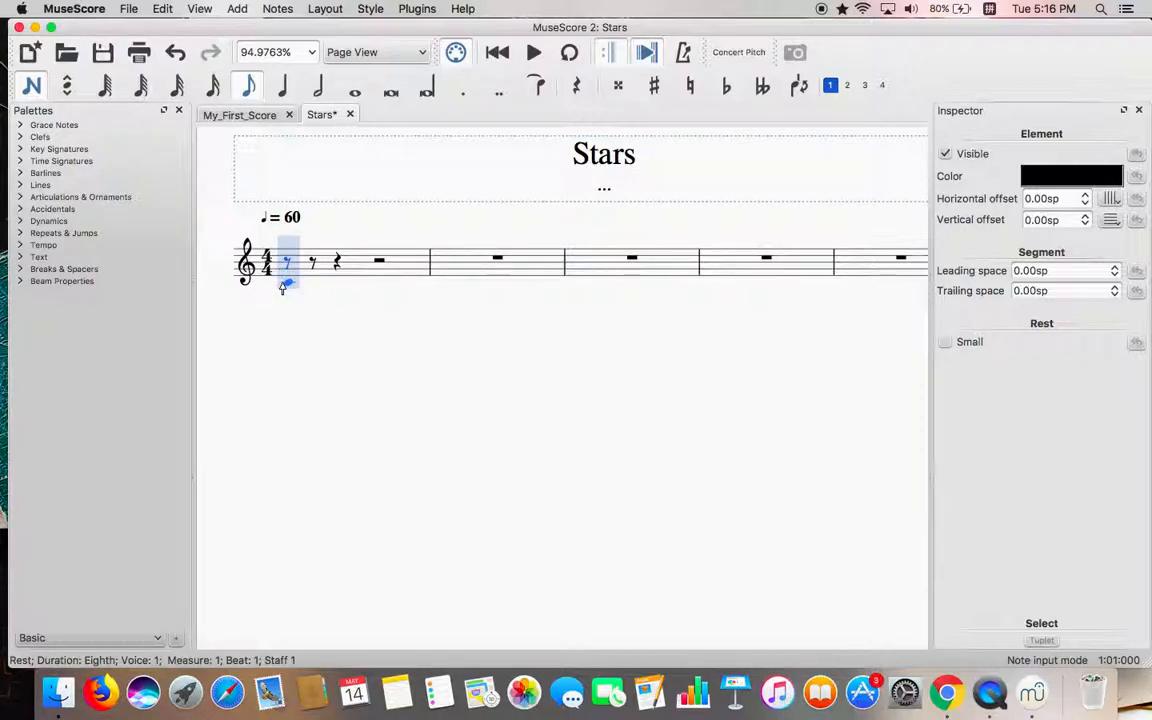
pyautogui.press('XF86AudioRaiseVolume')
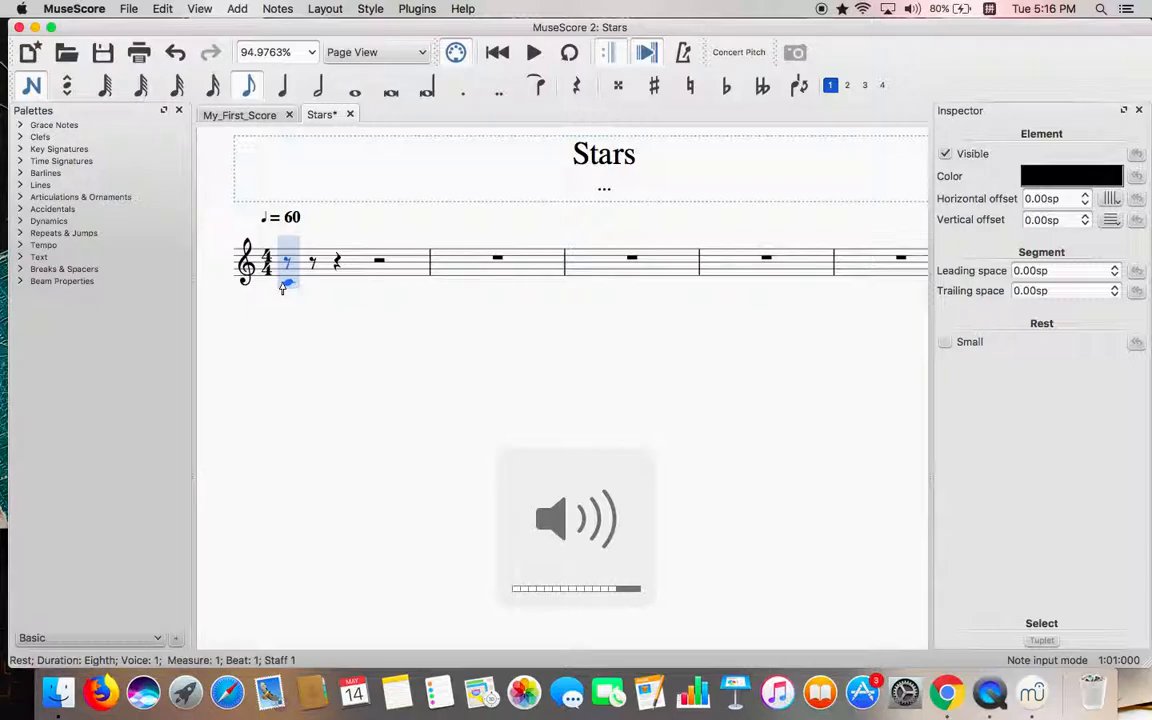
pyautogui.click(285, 284)
pyautogui.click(318, 285)
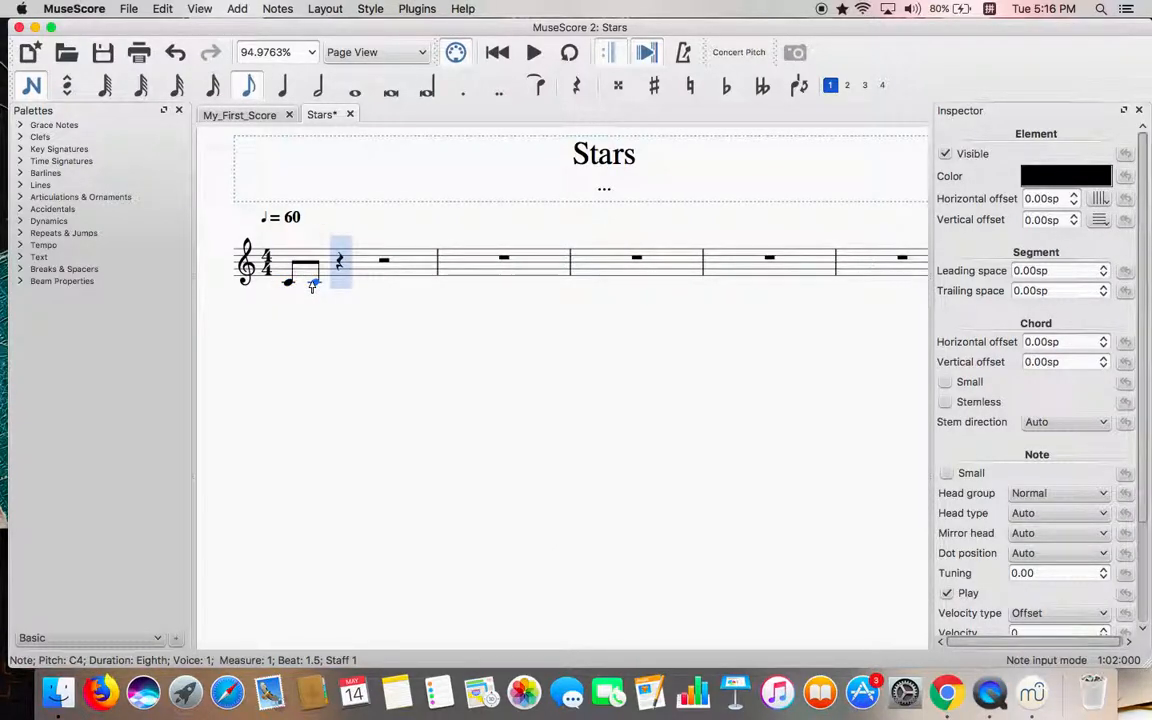
pyautogui.click(327, 273)
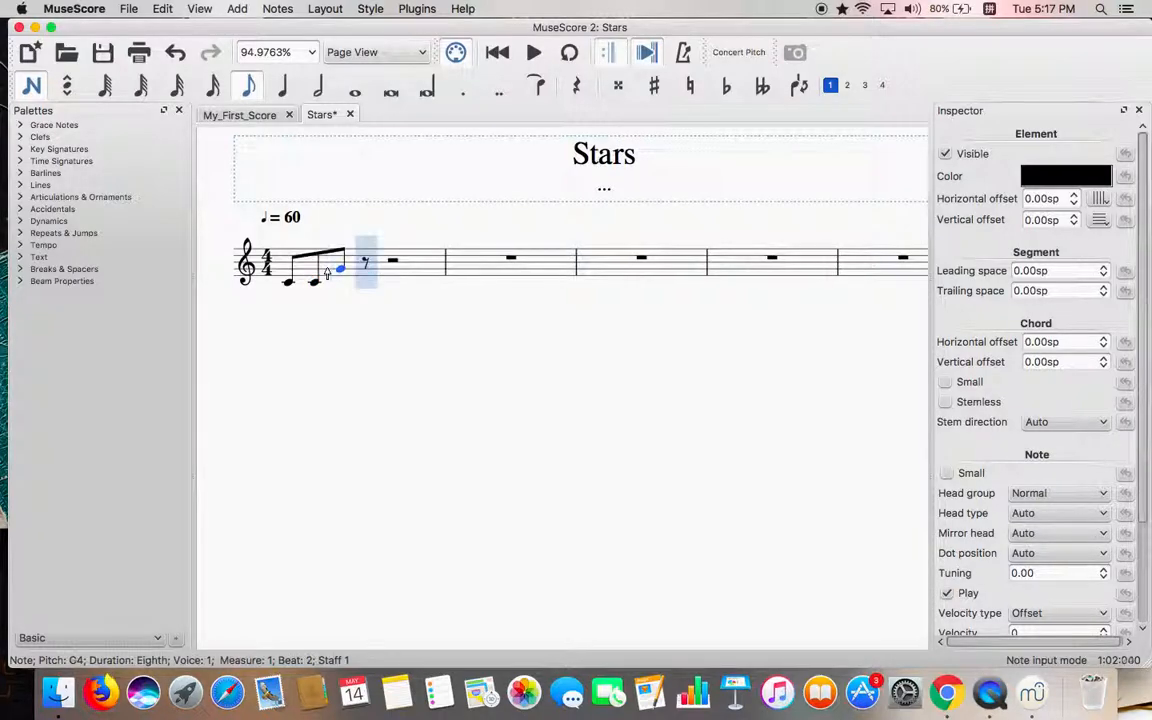
pyautogui.click(353, 270)
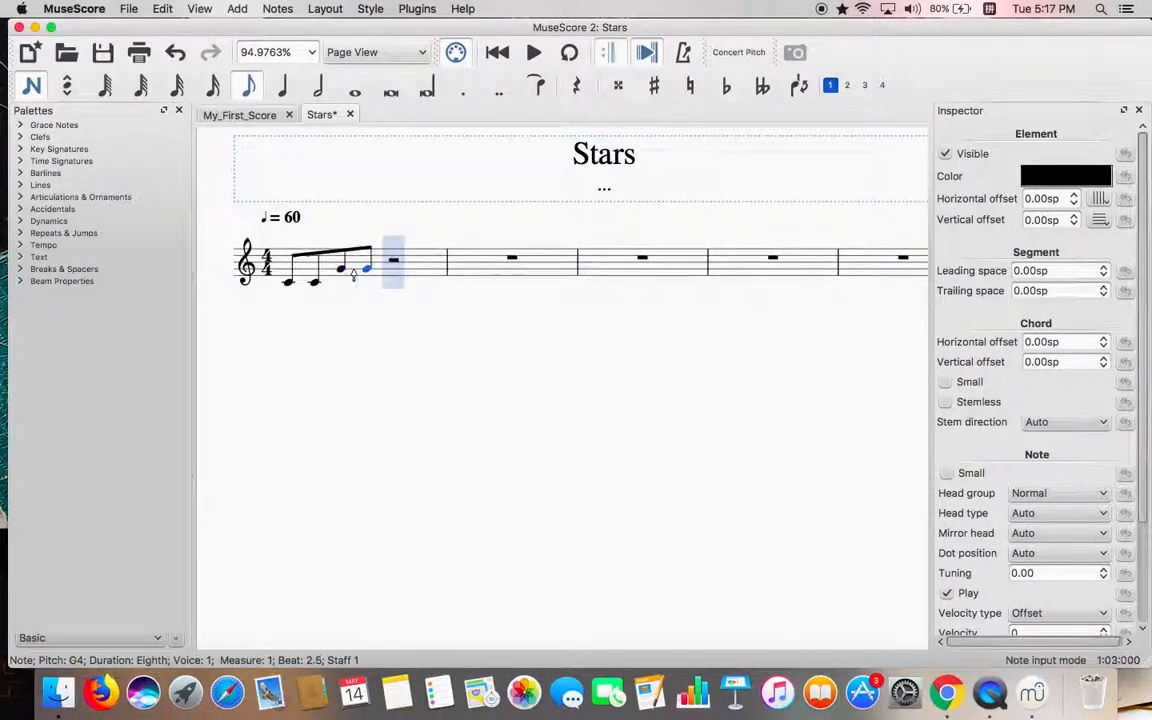
pyautogui.click(380, 268)
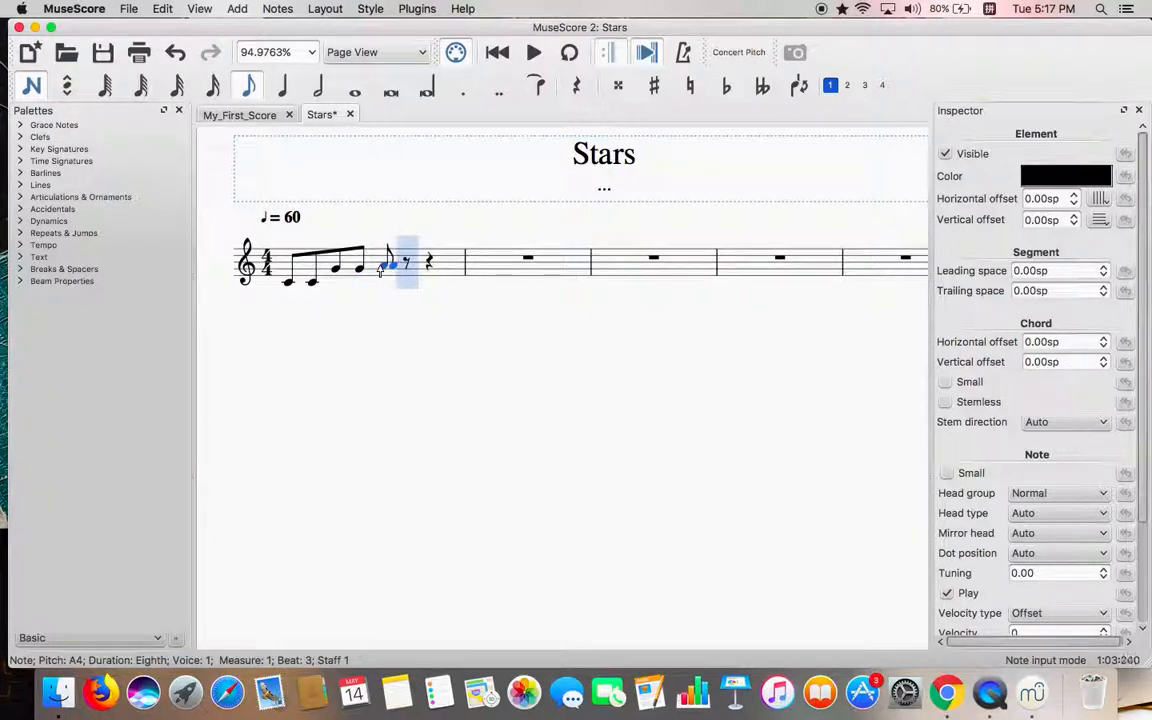
pyautogui.click(397, 268)
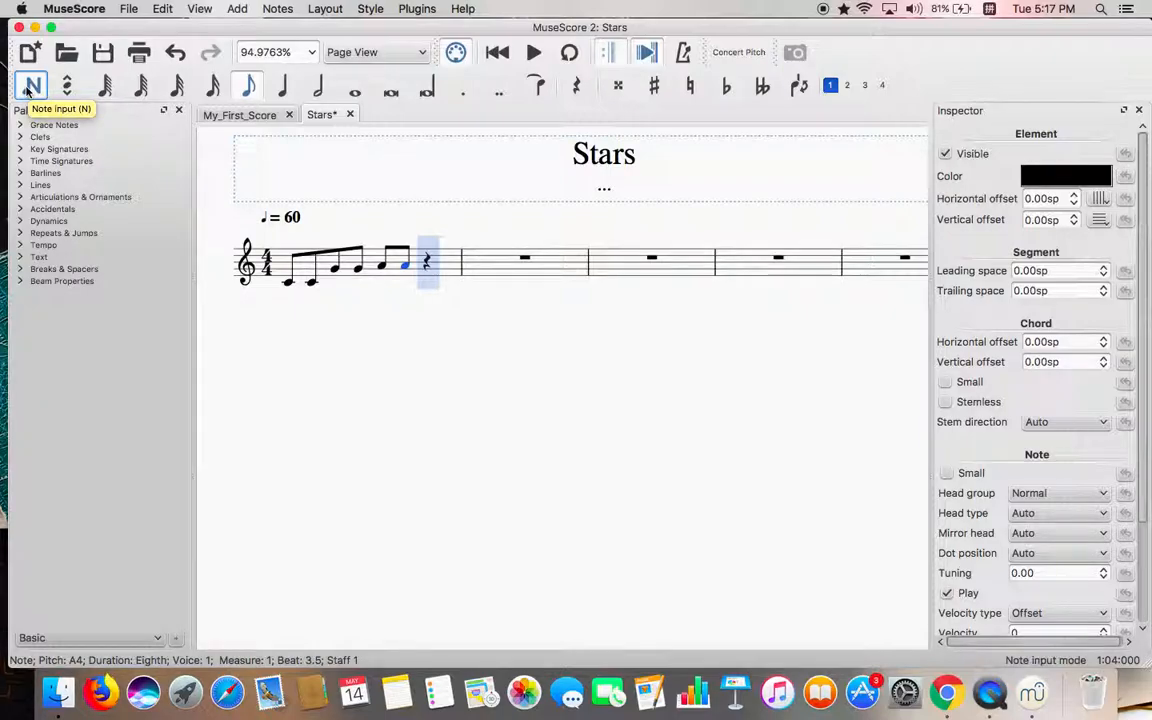
pyautogui.click(27, 90)
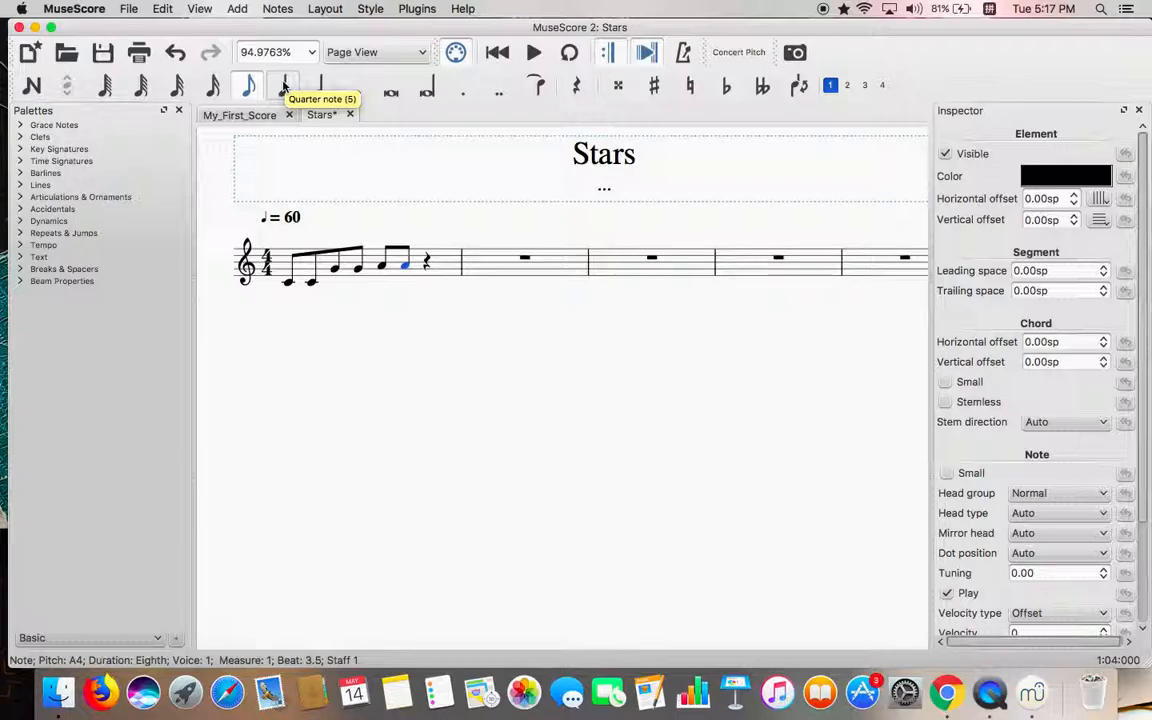
# - Change the last A4 in measure 1 to a quarter note and return it to an eighth note
pyautogui.click(284, 87)
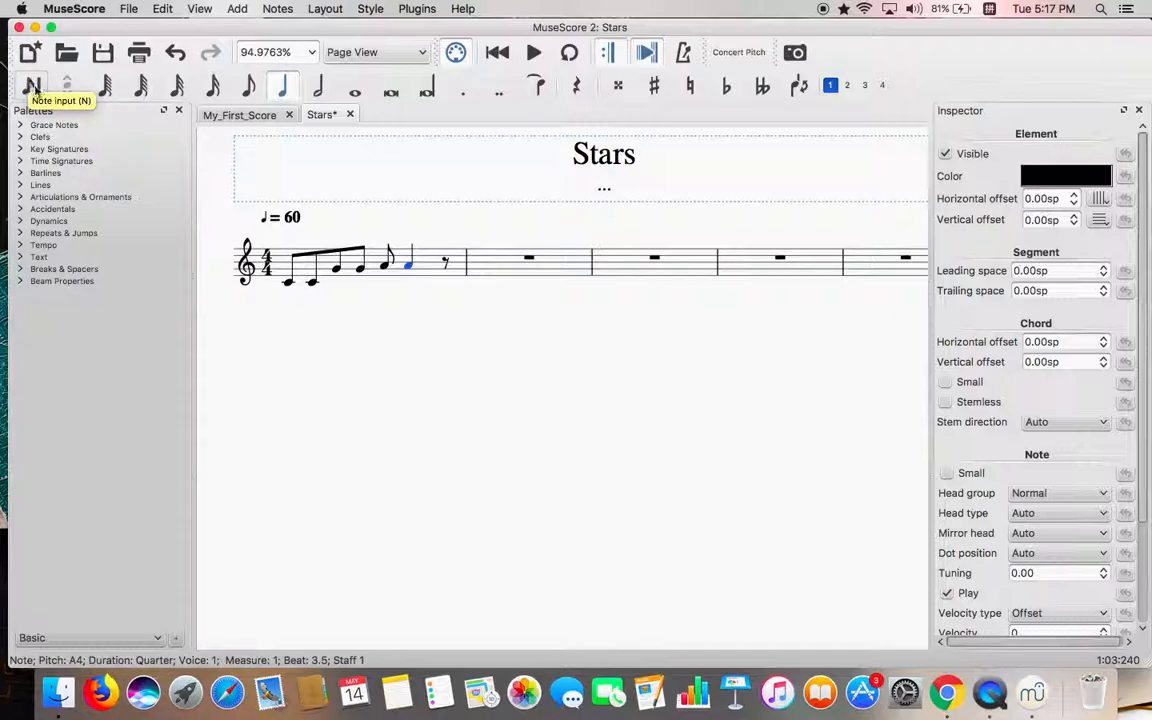
pyautogui.click(249, 86)
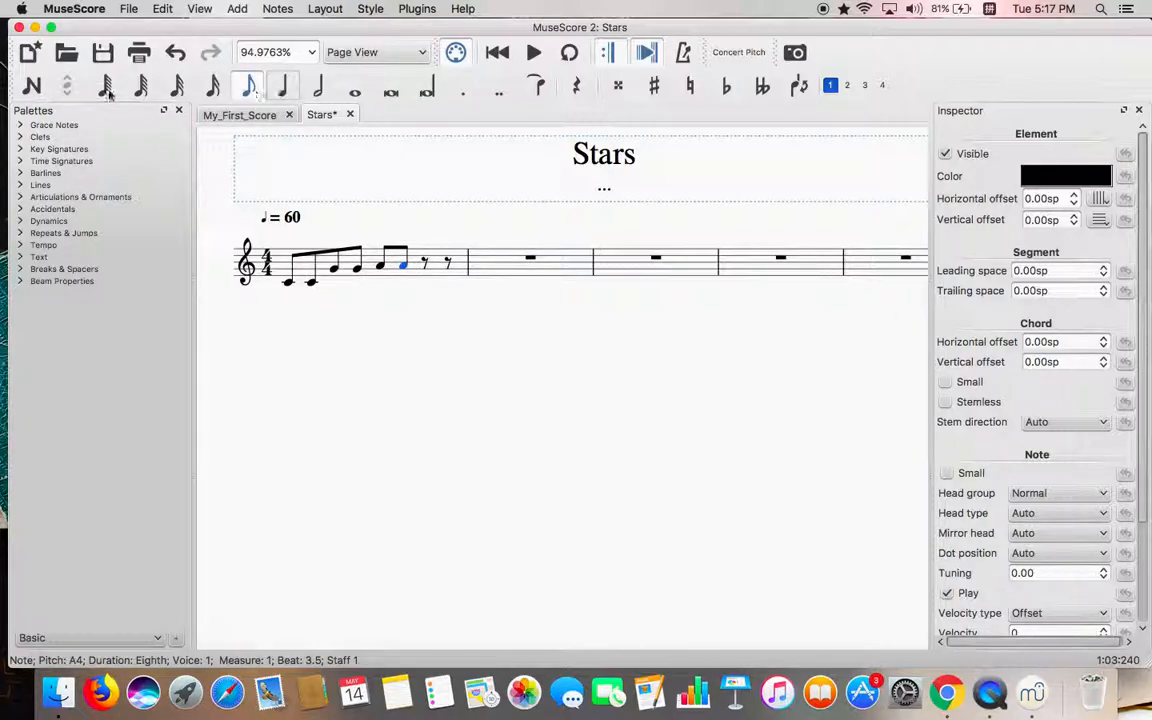
# - Enter a quarter note G4 on beat 4 of measure 1 in note input mode
pyautogui.click(32, 86)
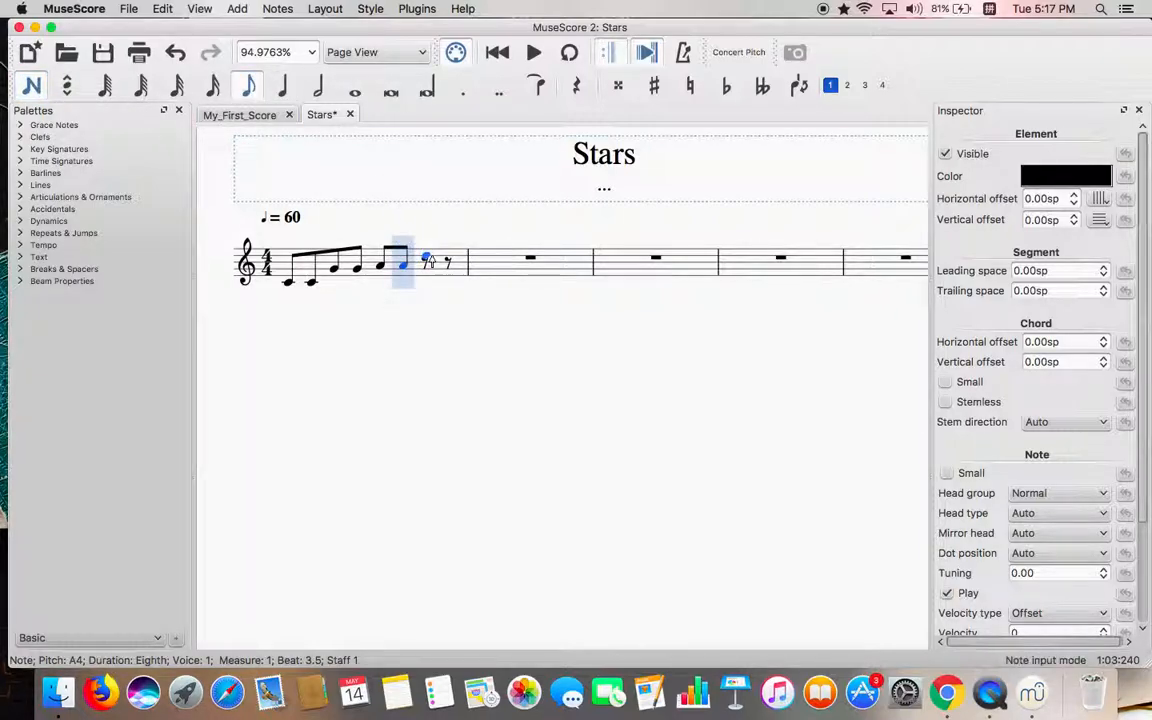
pyautogui.click(284, 89)
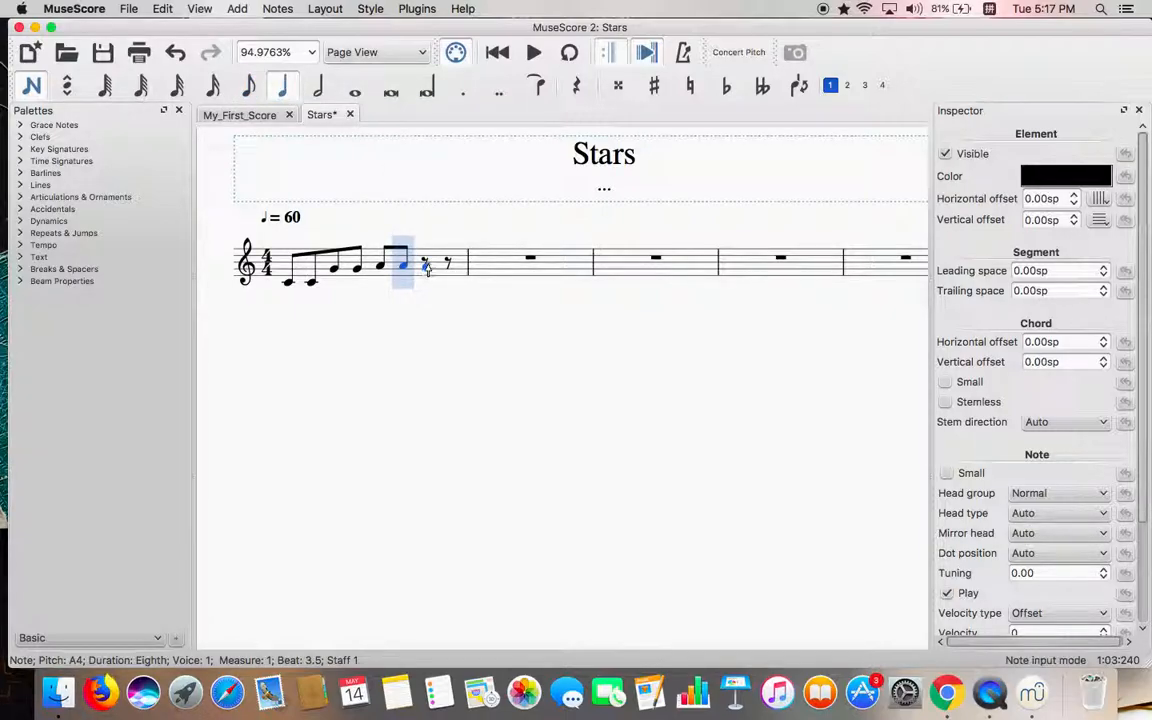
pyautogui.click(425, 268)
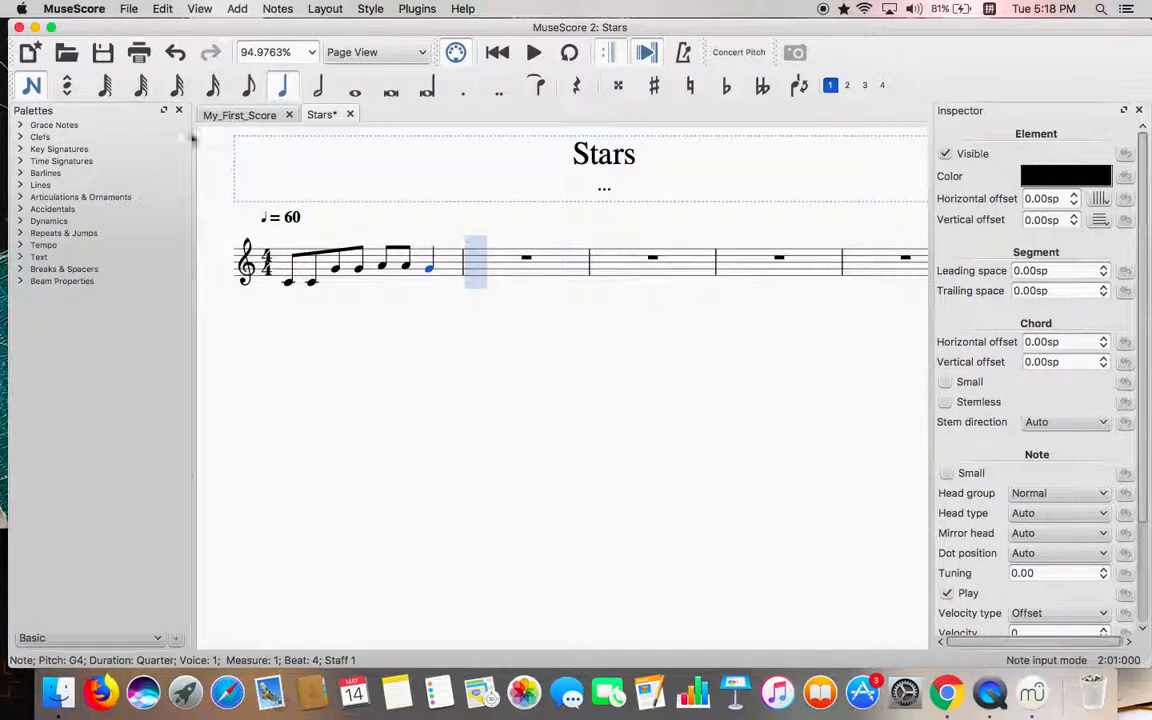
# - Fill measure 2 with eighth notes F4, F4, E4, E4, D4 and D4, followed by a quarter note C4
pyautogui.click(252, 92)
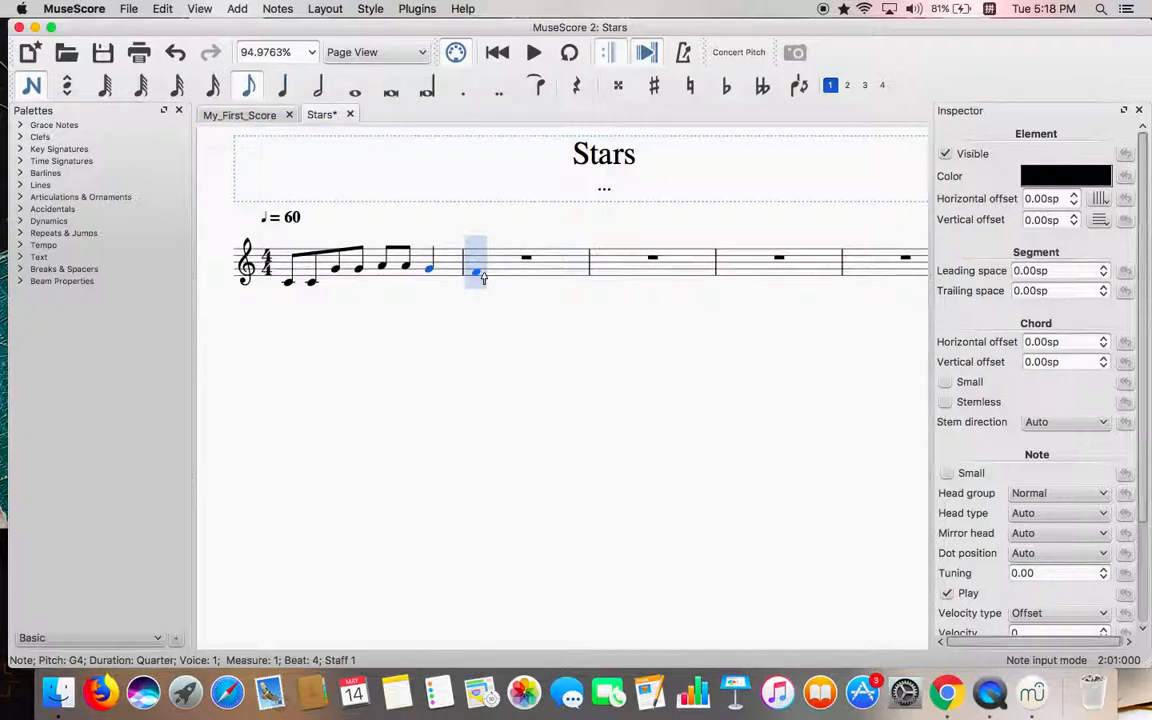
pyautogui.click(480, 274)
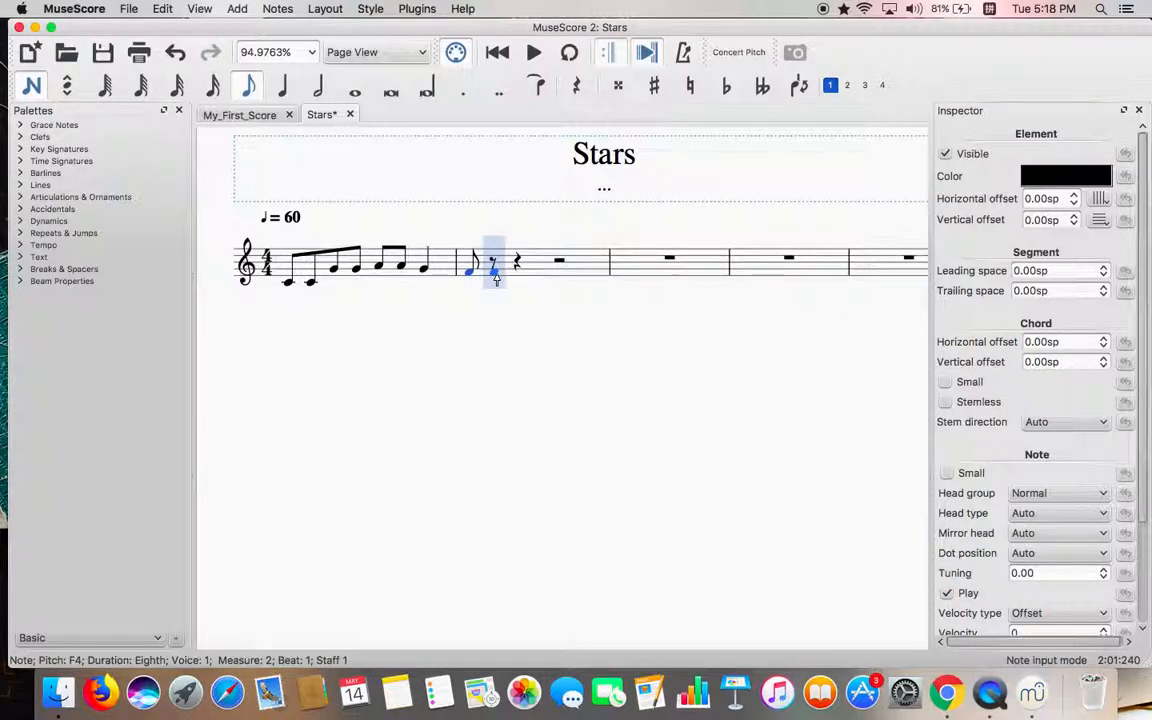
pyautogui.click(495, 277)
pyautogui.click(511, 283)
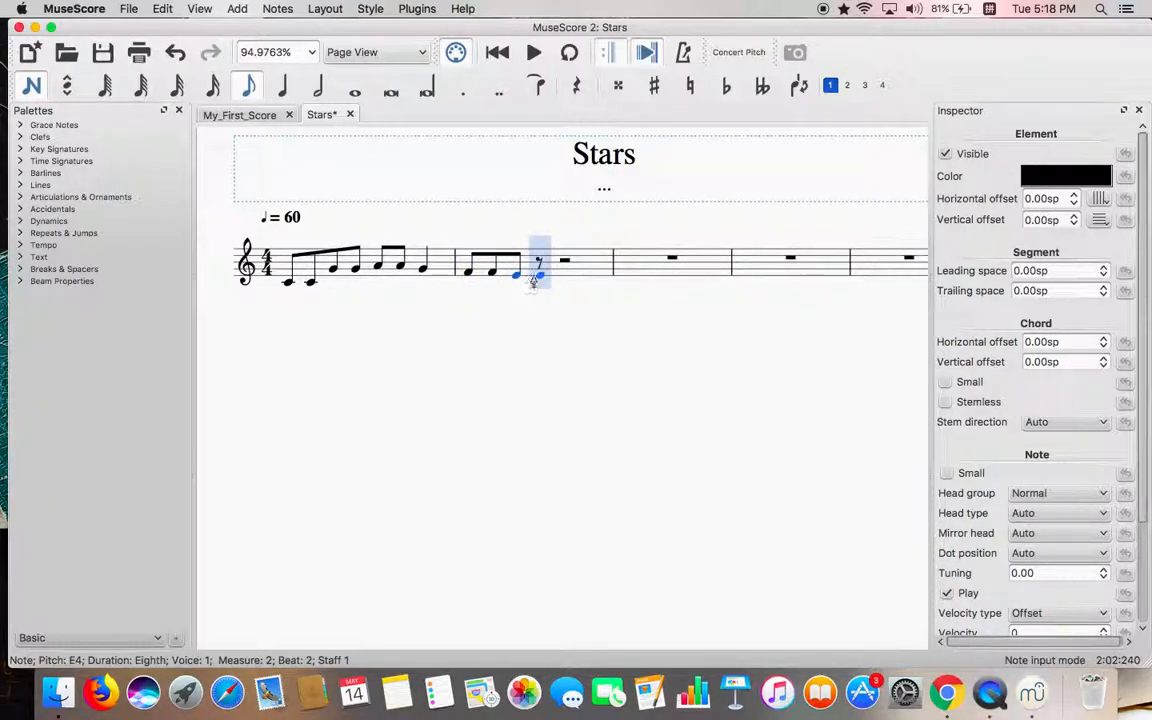
pyautogui.click(537, 279)
pyautogui.click(564, 282)
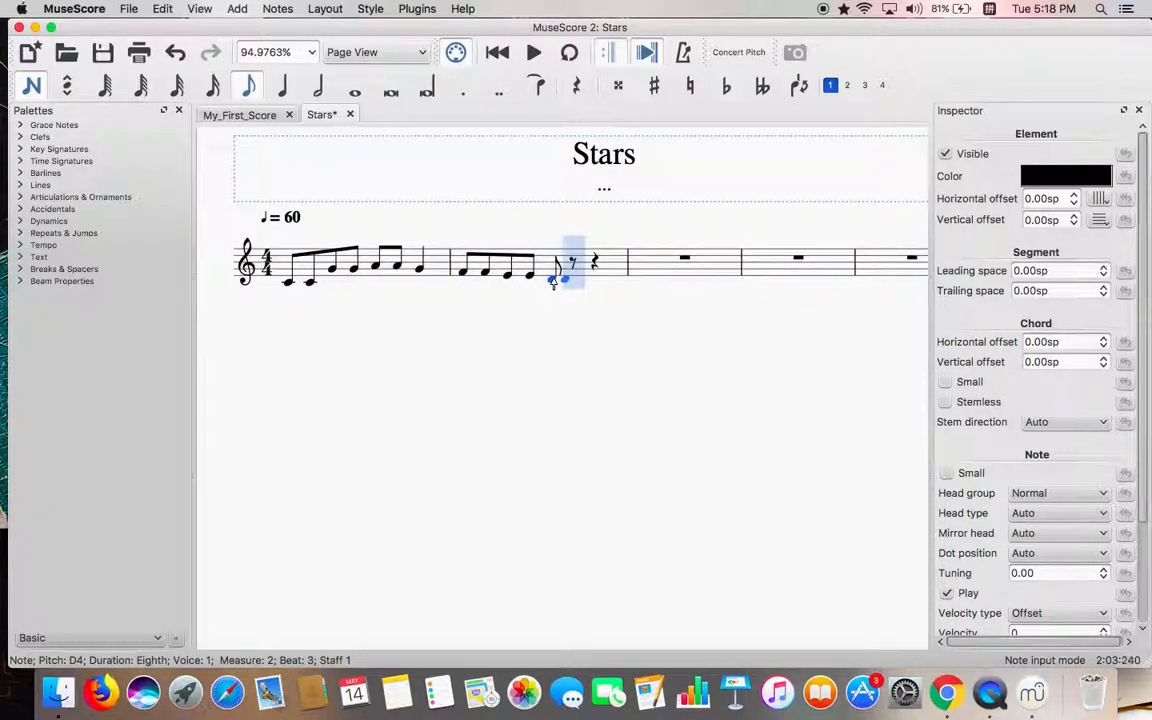
pyautogui.click(573, 282)
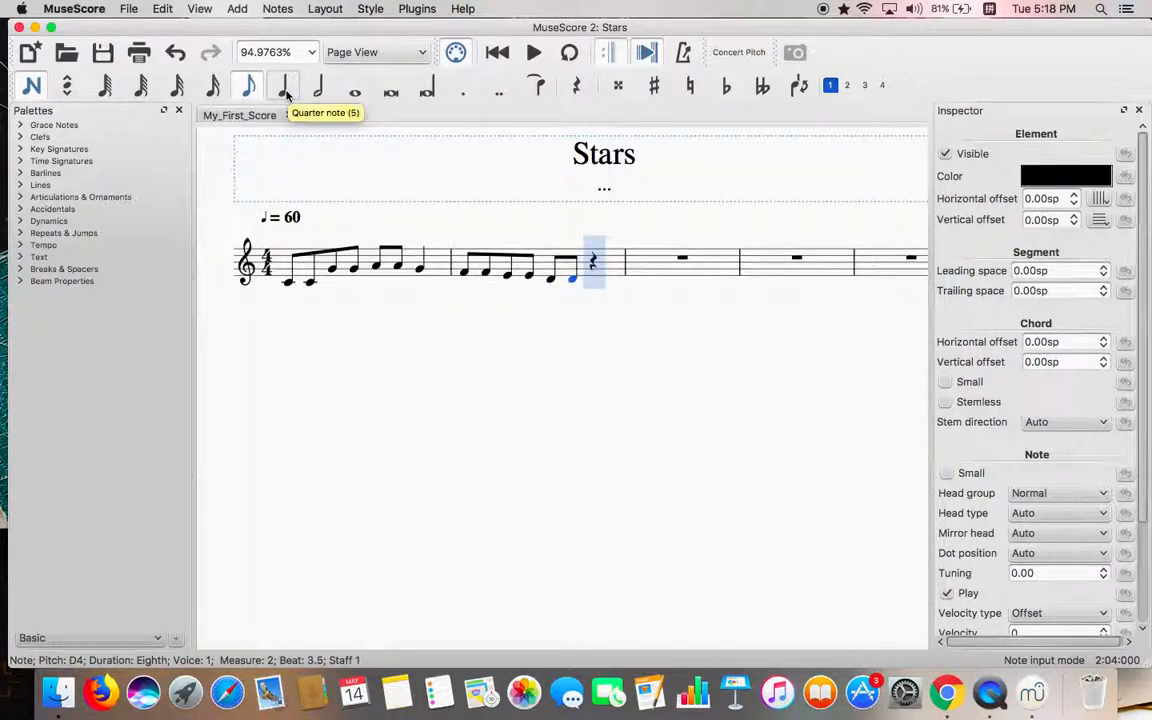
pyautogui.click(285, 90)
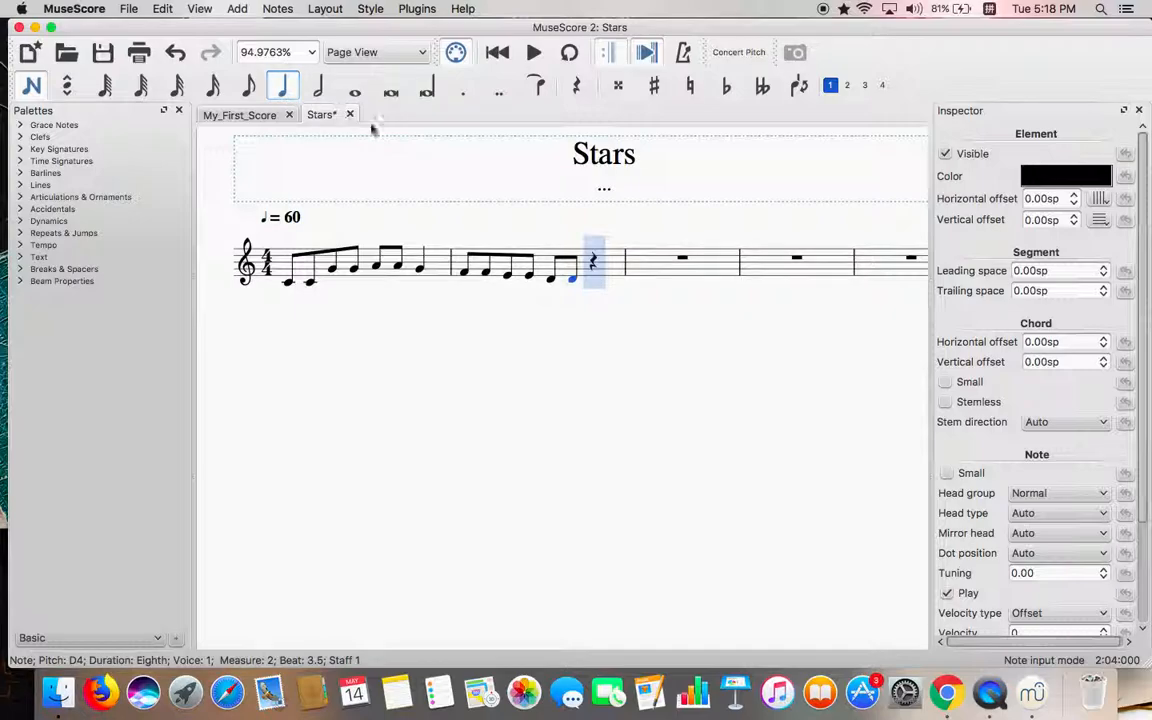
pyautogui.click(597, 284)
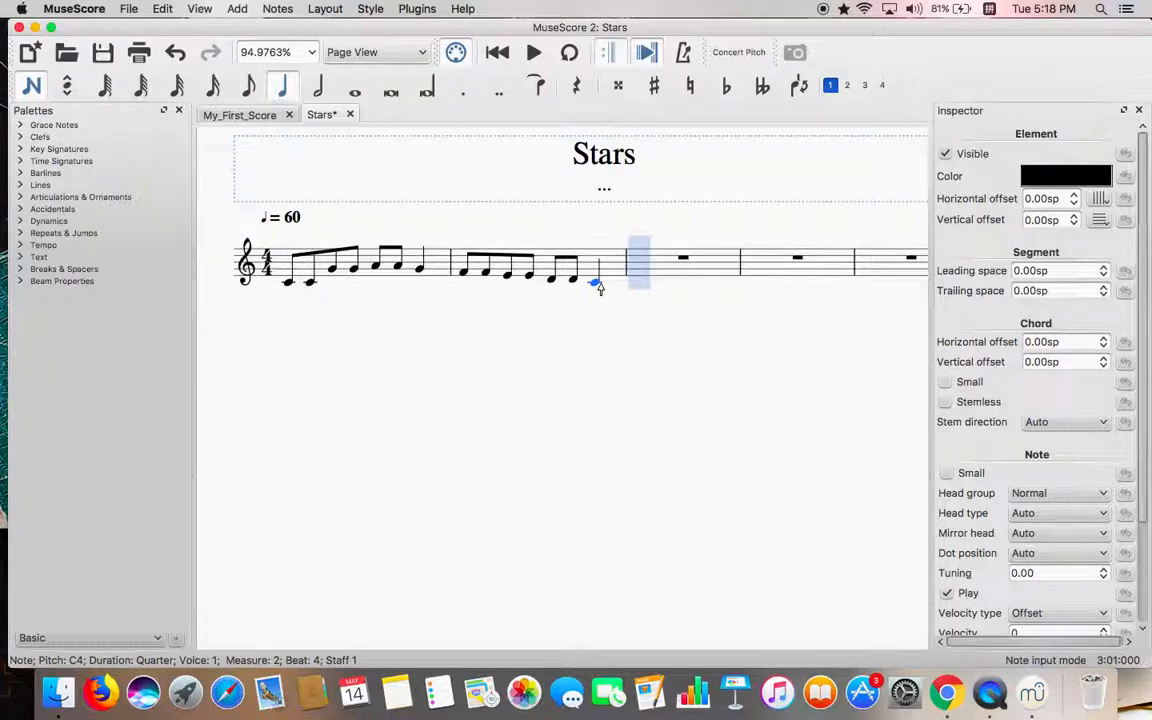
# - Fill measure 3 with eighth notes G4, G4, F4, F4, E4 and E4, followed by a quarter note D4
pyautogui.hscroll(3, 597, 335)
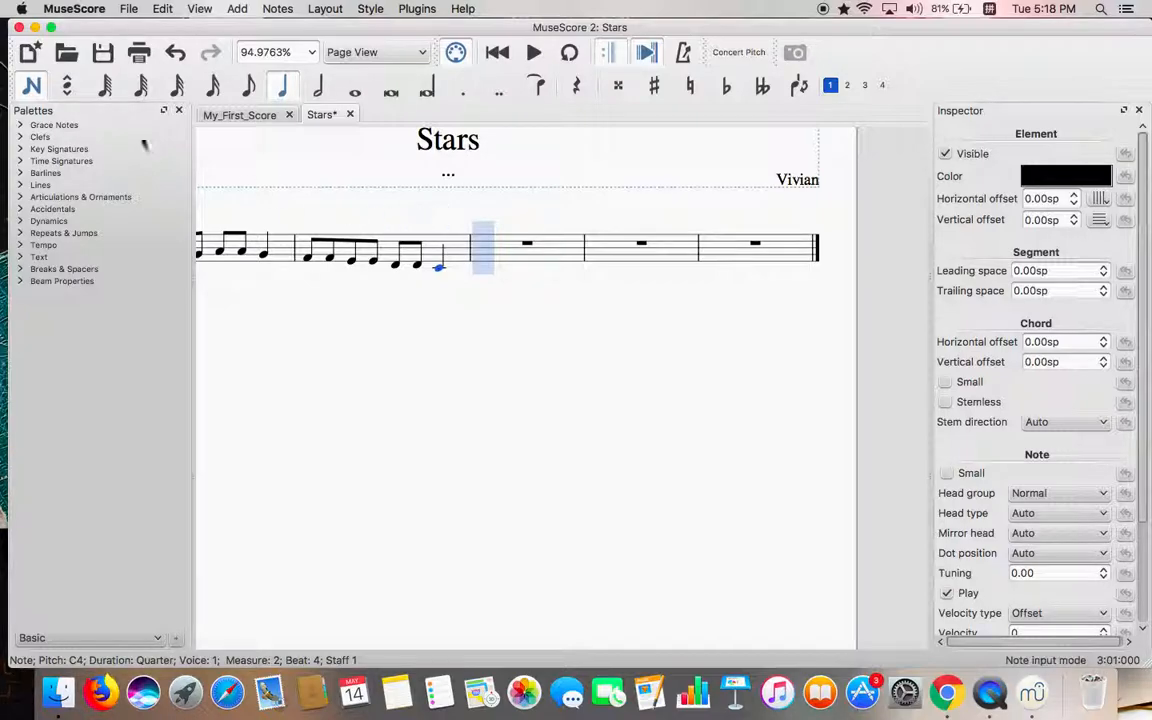
pyautogui.click(249, 86)
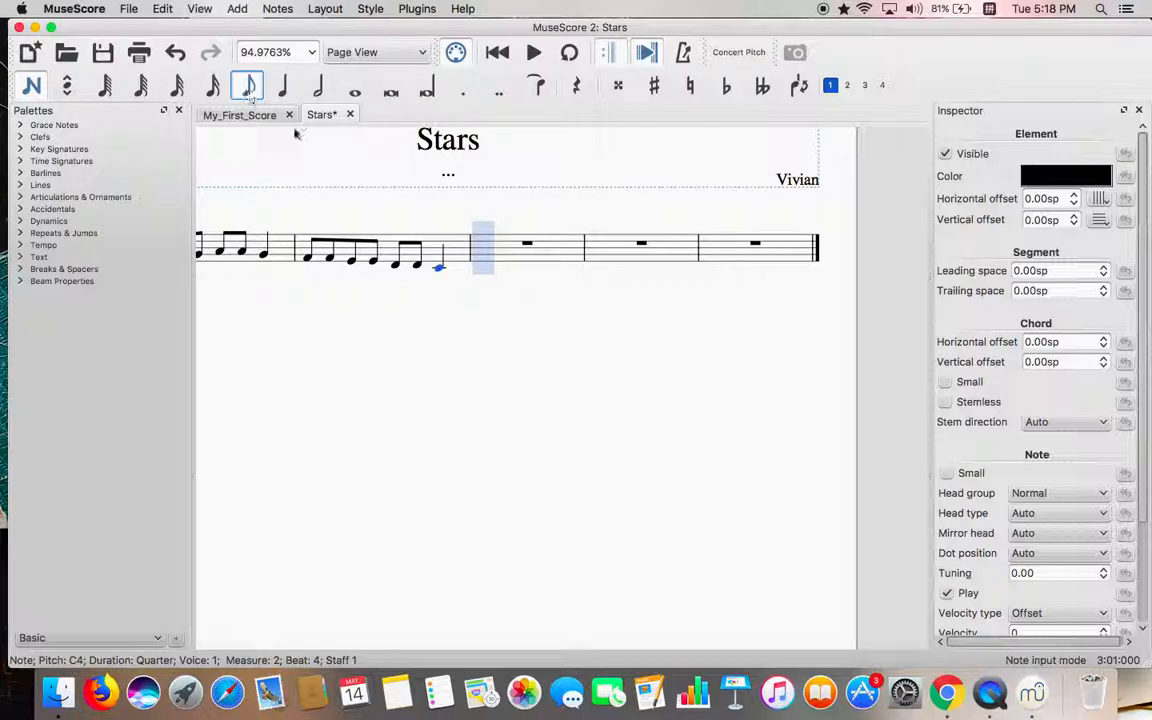
pyautogui.click(478, 258)
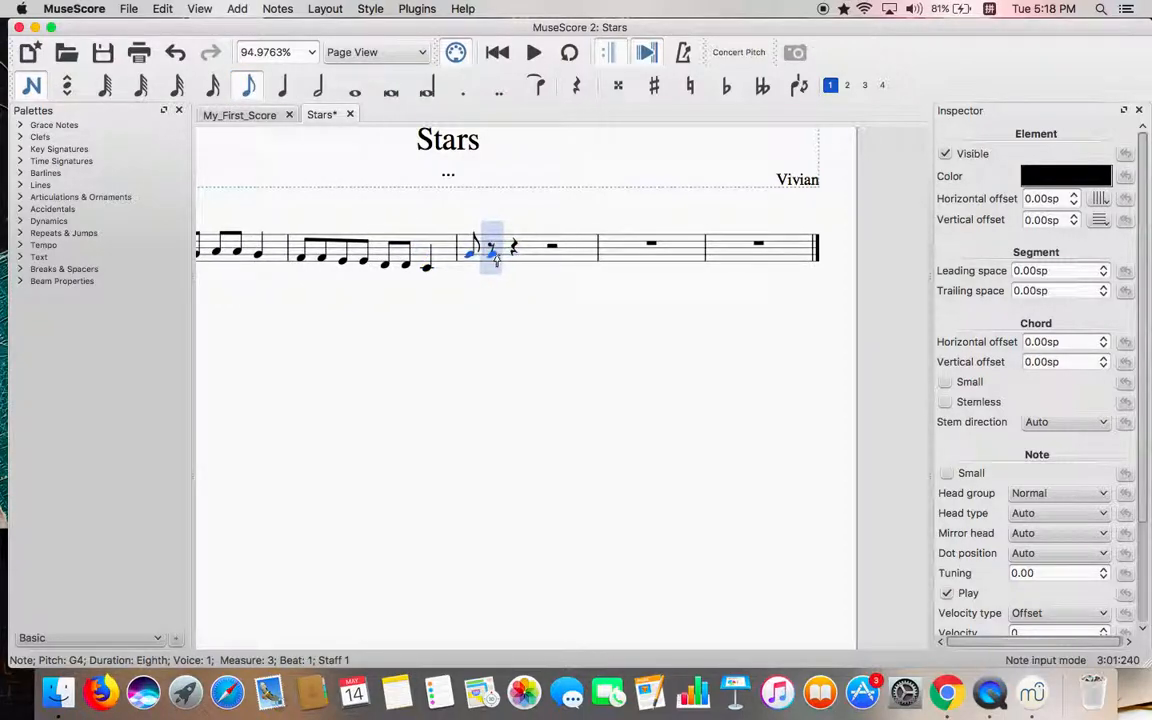
pyautogui.click(505, 256)
pyautogui.click(513, 260)
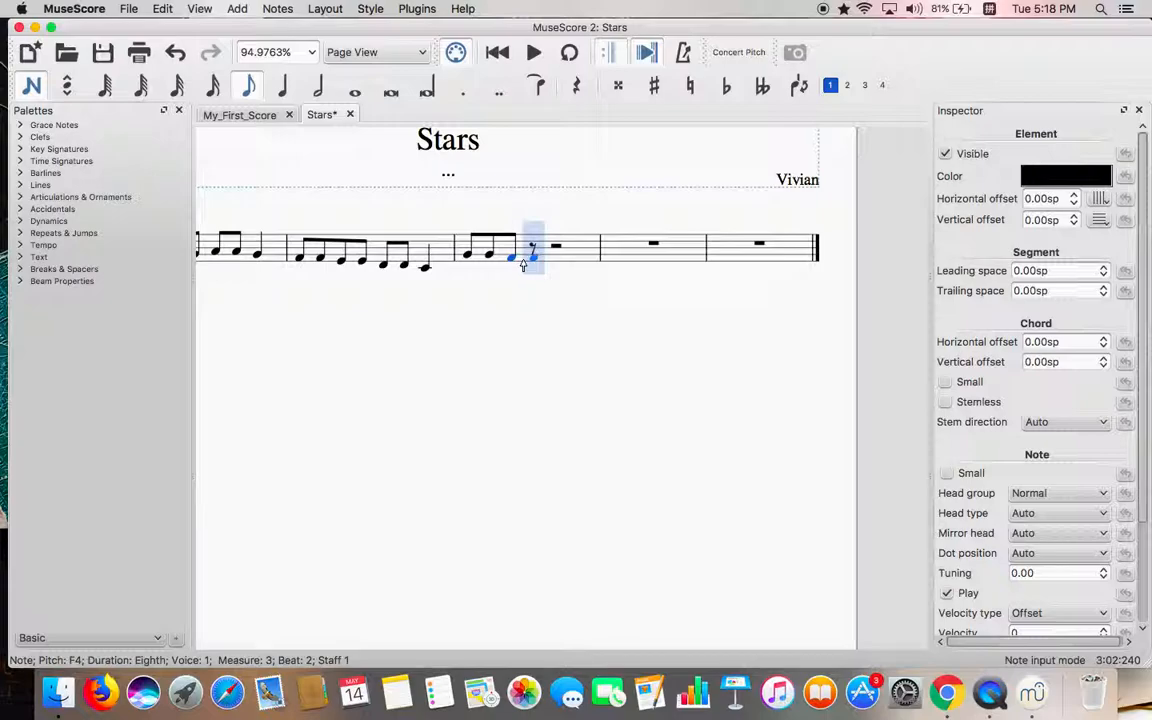
pyautogui.click(535, 263)
pyautogui.click(548, 262)
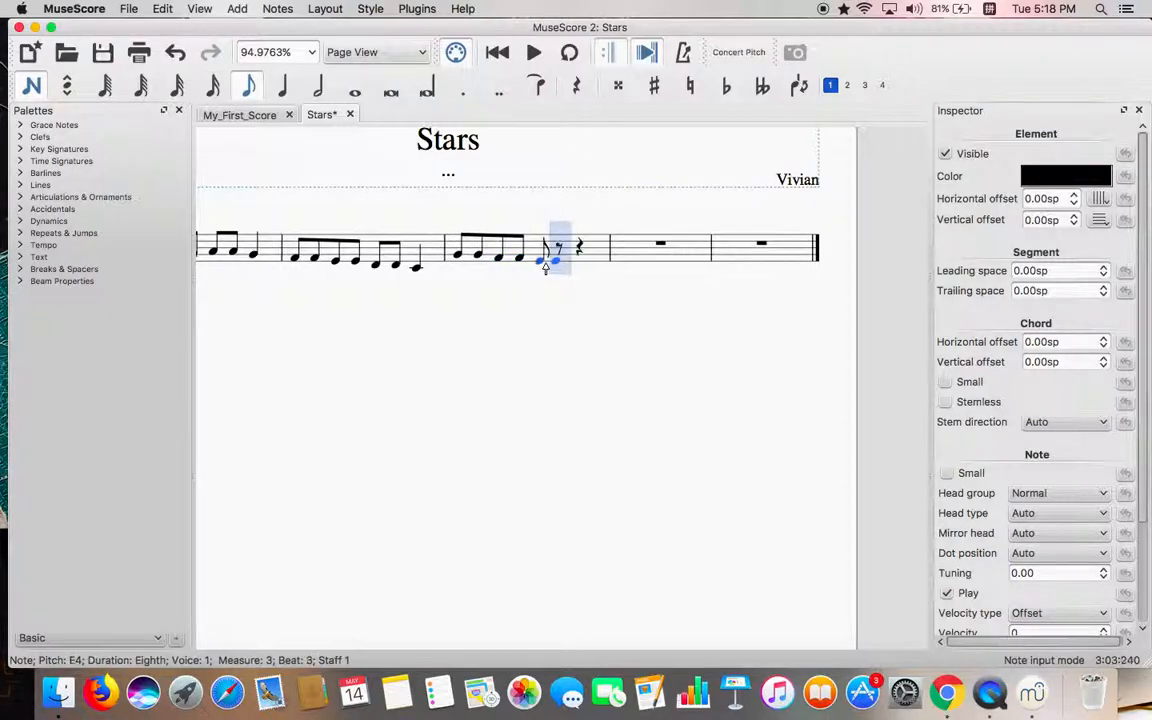
pyautogui.click(559, 262)
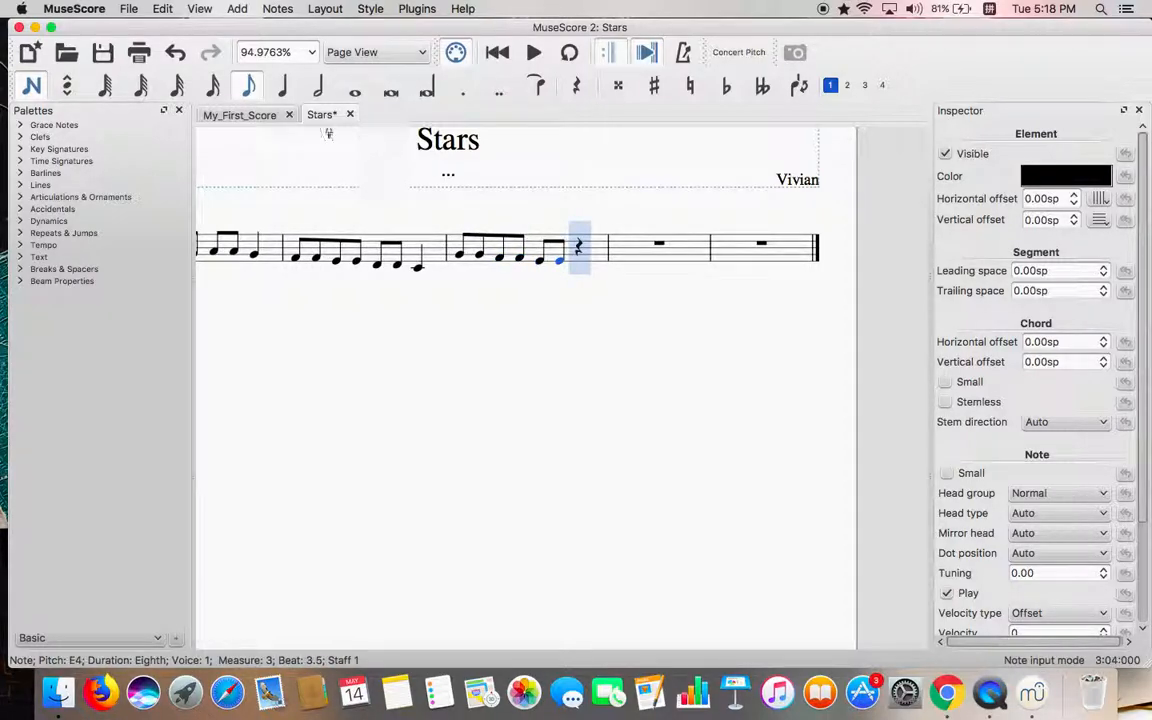
pyautogui.click(281, 92)
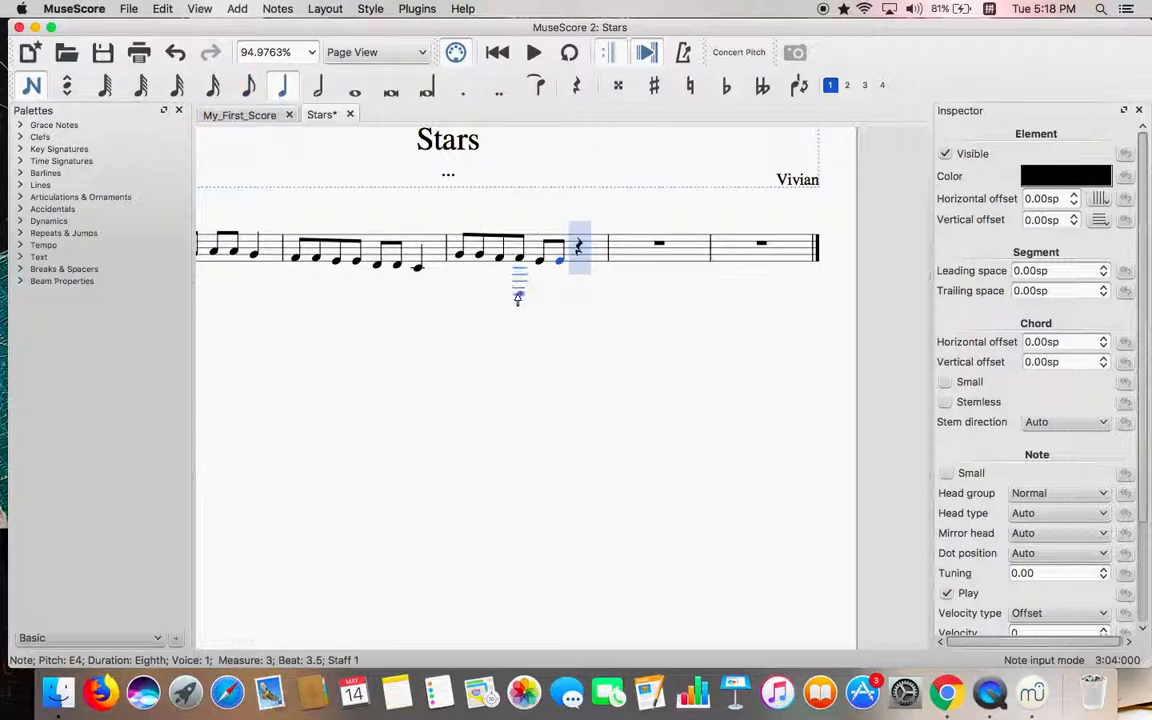
pyautogui.click(574, 271)
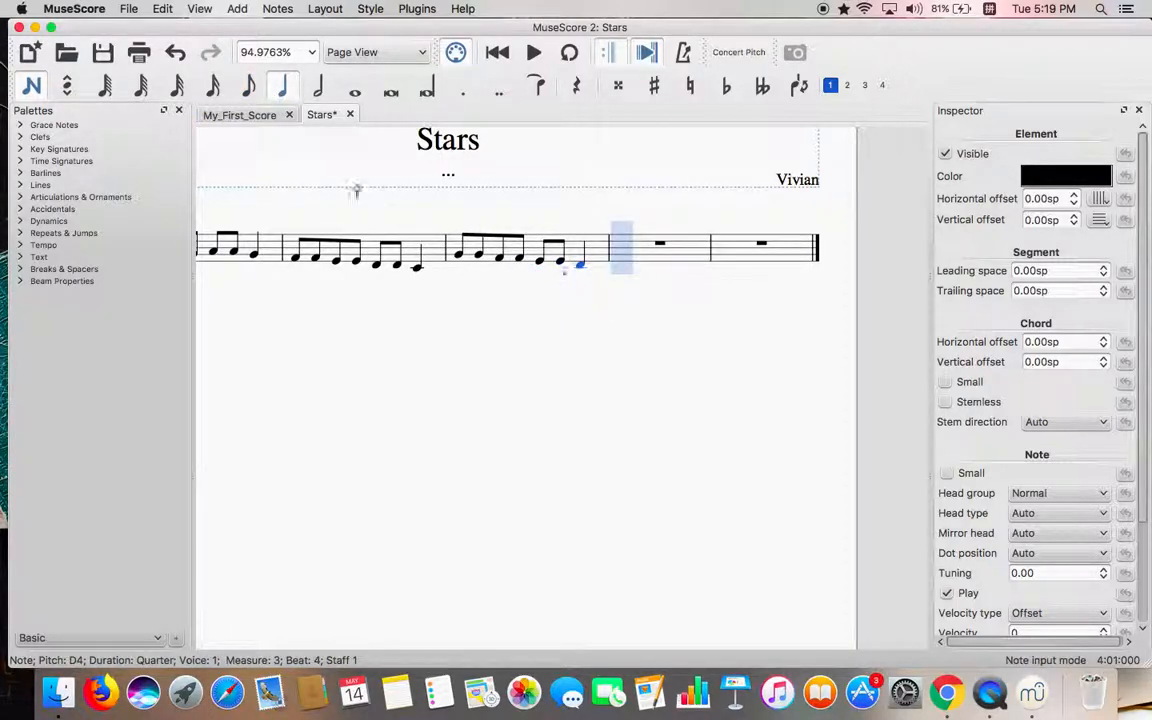
# - Fill measure 4 with eighth notes G4, G4, F4, F4, E4 and E4, followed by a quarter note D4
pyautogui.click(255, 89)
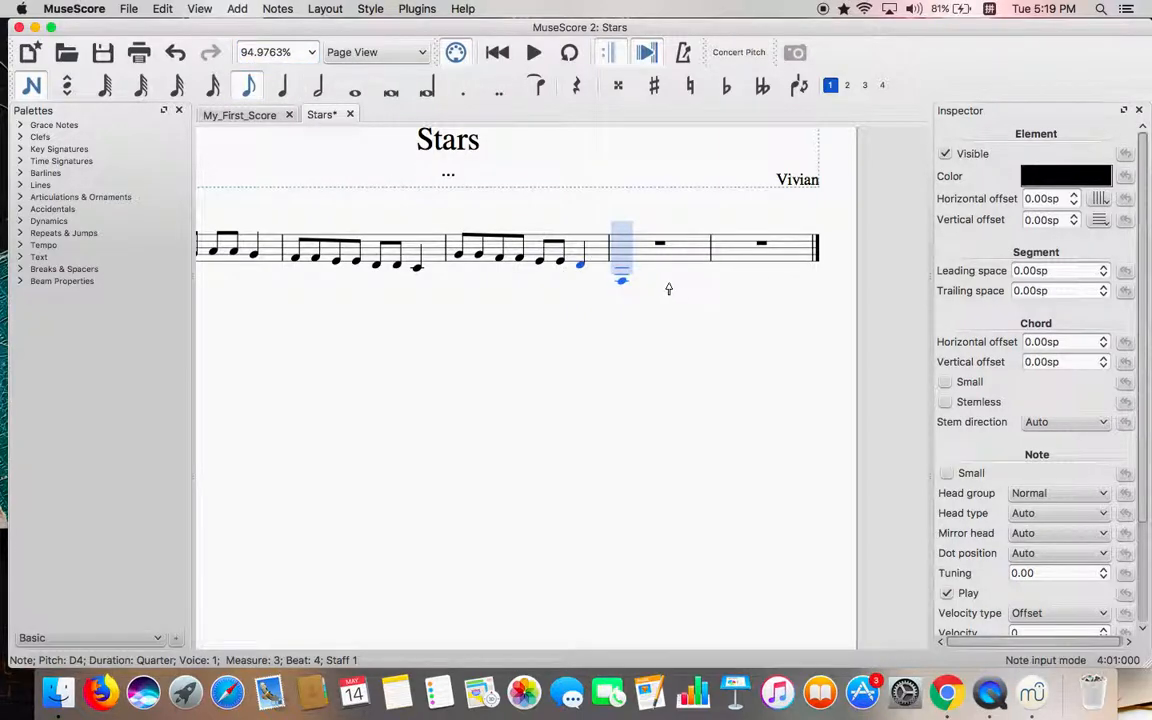
pyautogui.click(621, 256)
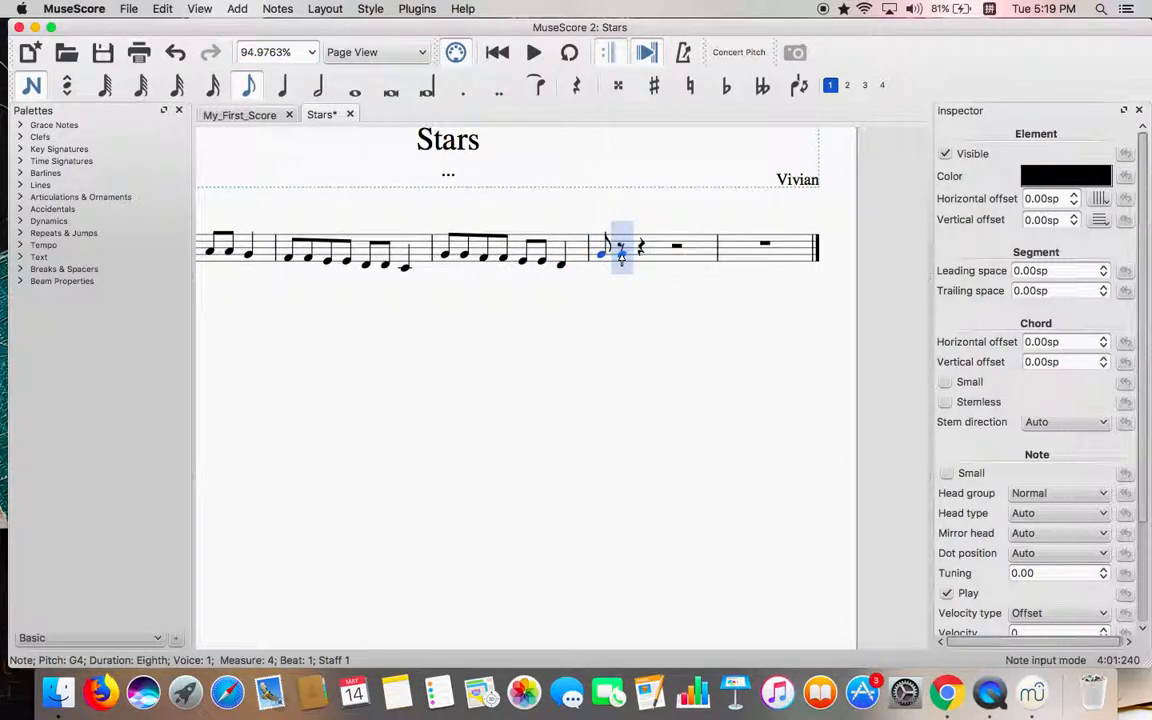
pyautogui.click(640, 250)
pyautogui.click(639, 258)
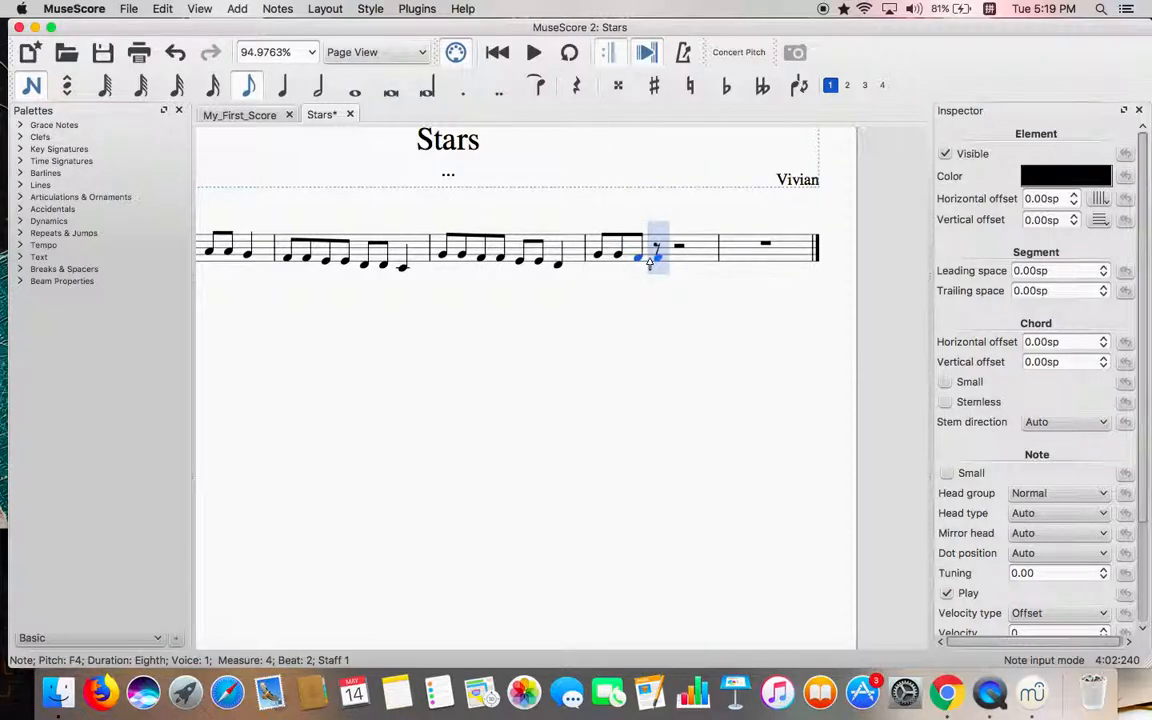
pyautogui.click(652, 262)
pyautogui.click(677, 264)
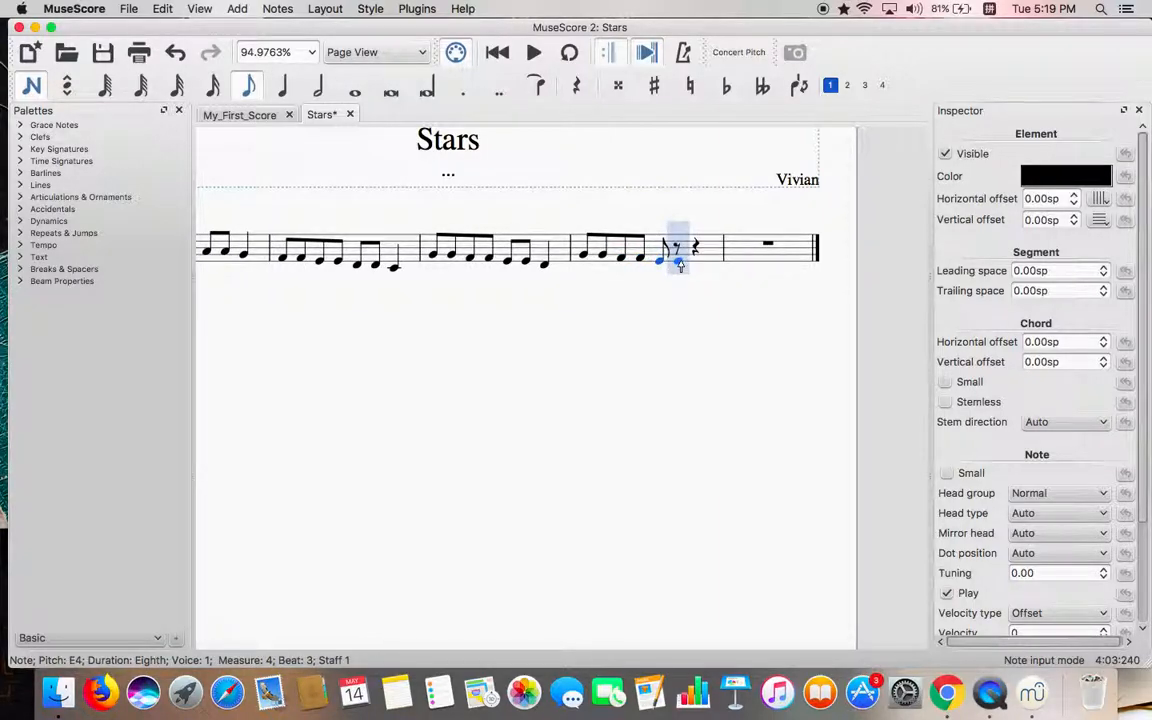
pyautogui.click(679, 264)
pyautogui.click(283, 85)
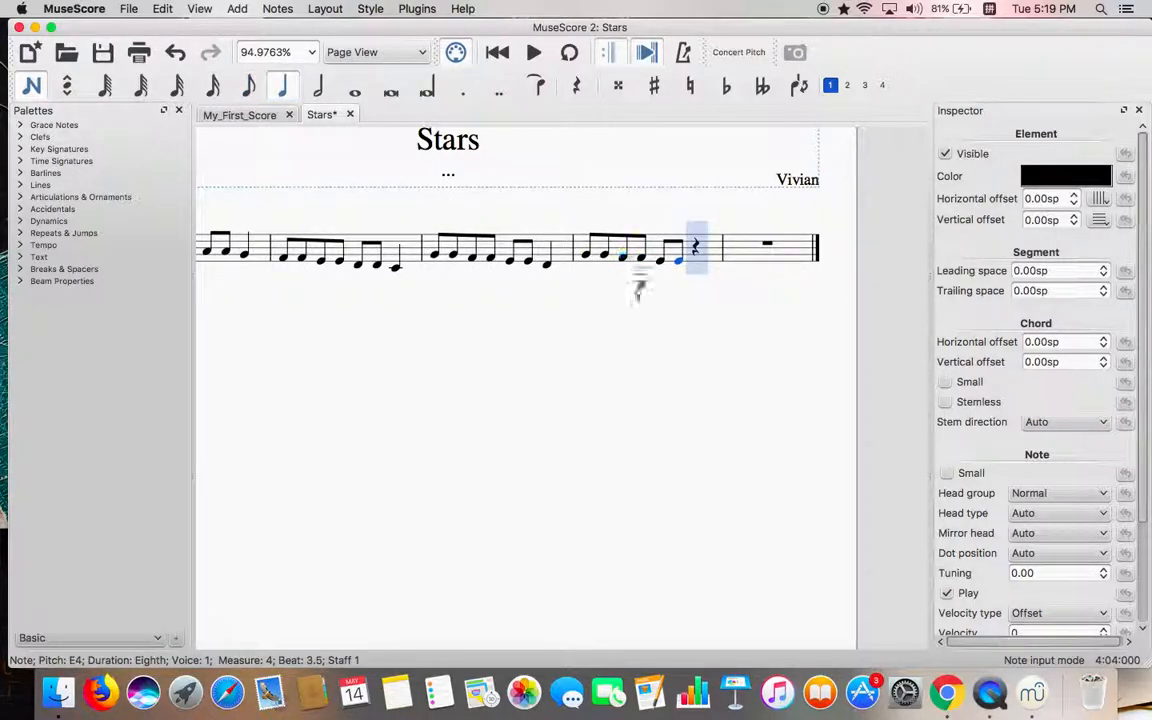
pyautogui.click(693, 267)
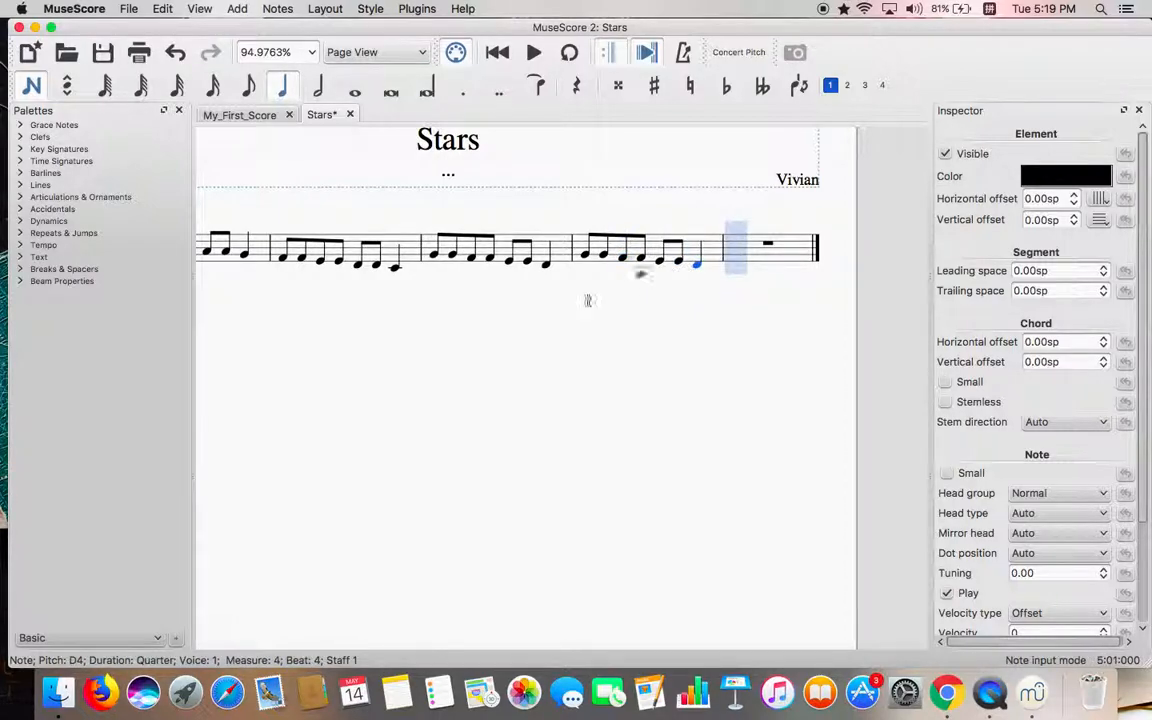
# - Enter eighth notes C4 on beats 1, 1.5 and 2 of measure 5
pyautogui.click(244, 88)
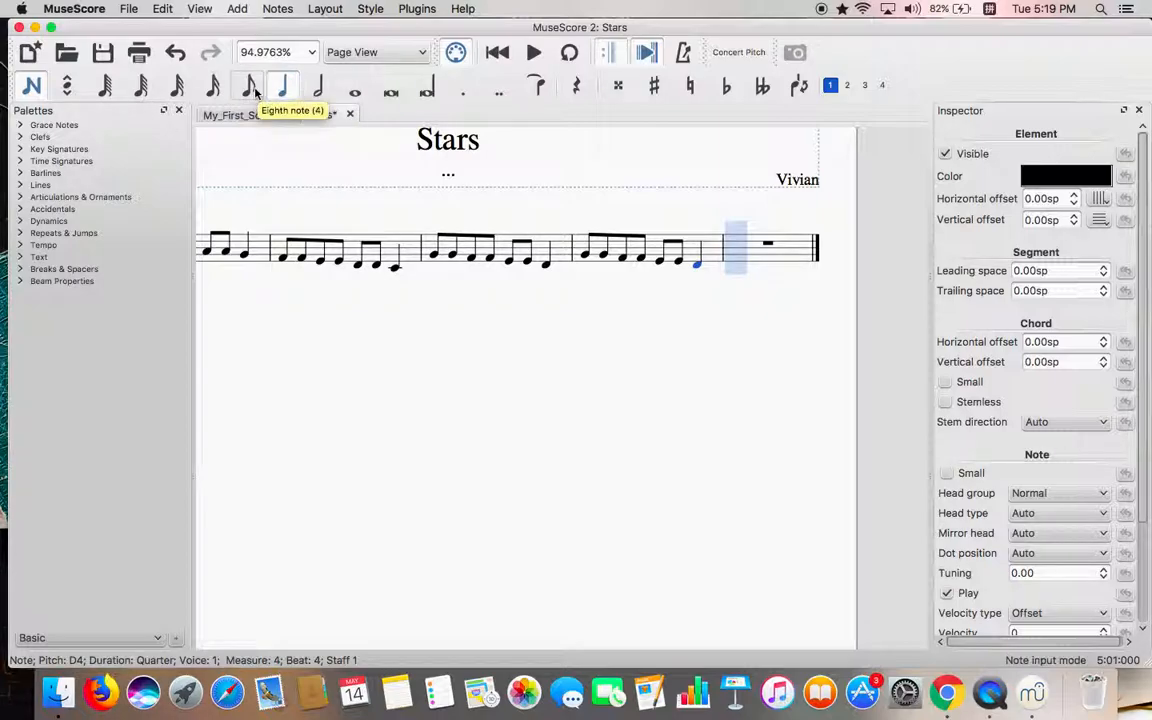
pyautogui.click(734, 272)
pyautogui.click(734, 272)
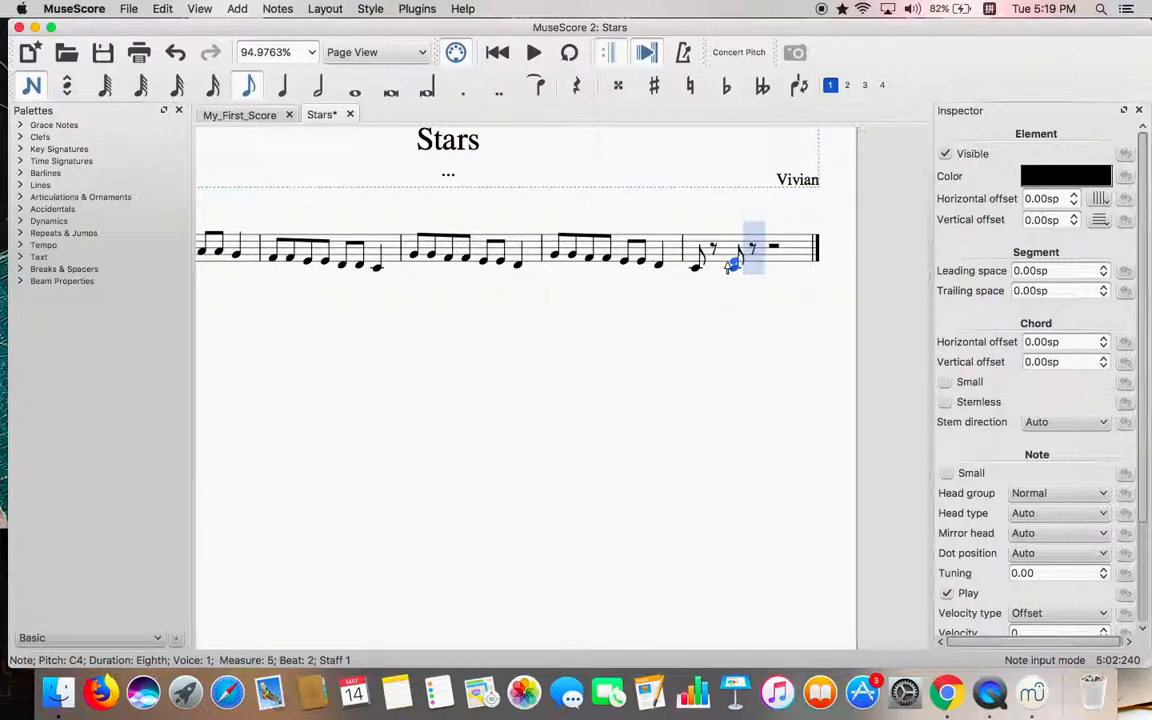
pyautogui.click(732, 266)
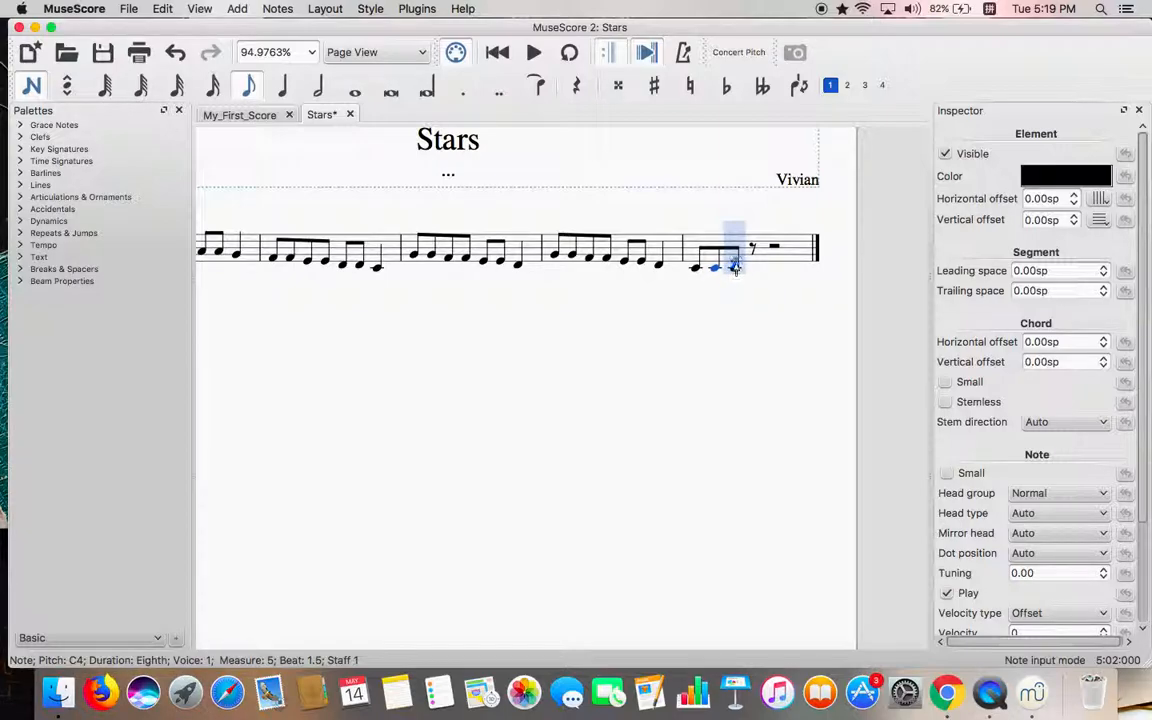
# - Add an eighth note G4 on beat 2 of measure 5 and delete the C4 below it
pyautogui.click(734, 257)
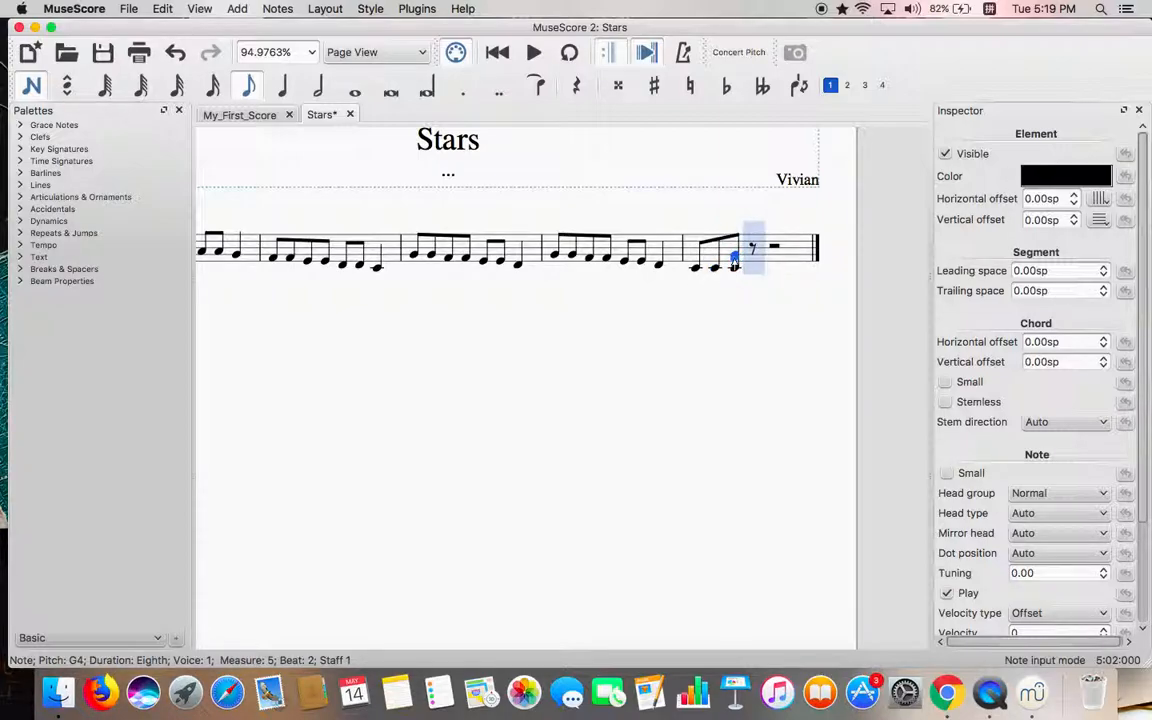
pyautogui.press('super+z')
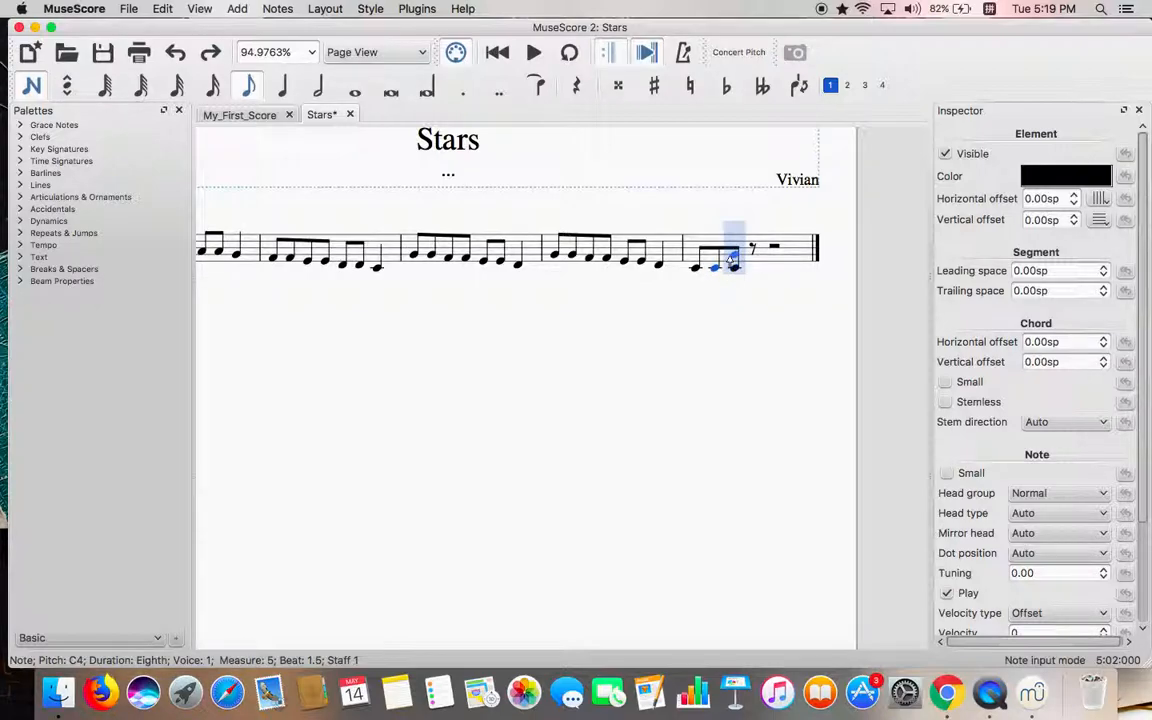
pyautogui.click(731, 256)
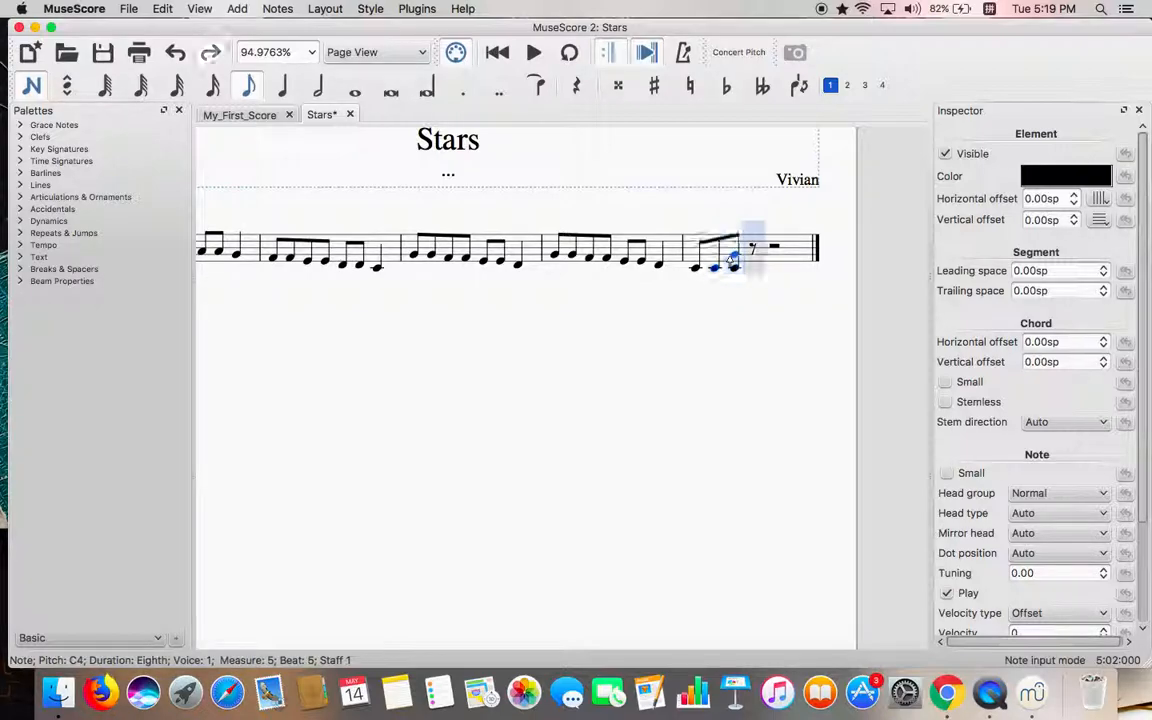
pyautogui.click(31, 86)
pyautogui.click(733, 269)
pyautogui.press('Delete')
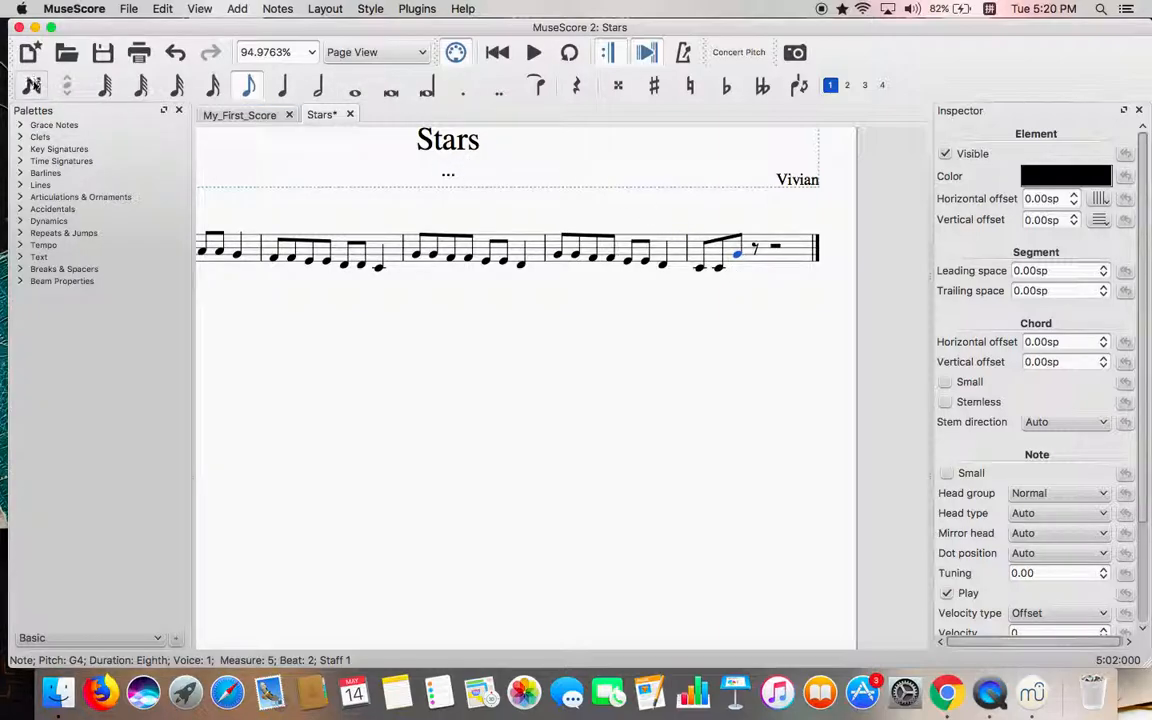
# - Complete measure 5 with an eighth note G4 on beat 2.5, eighth notes A4 on beats 3 and 3.5, and a quarter note G4
pyautogui.click(31, 86)
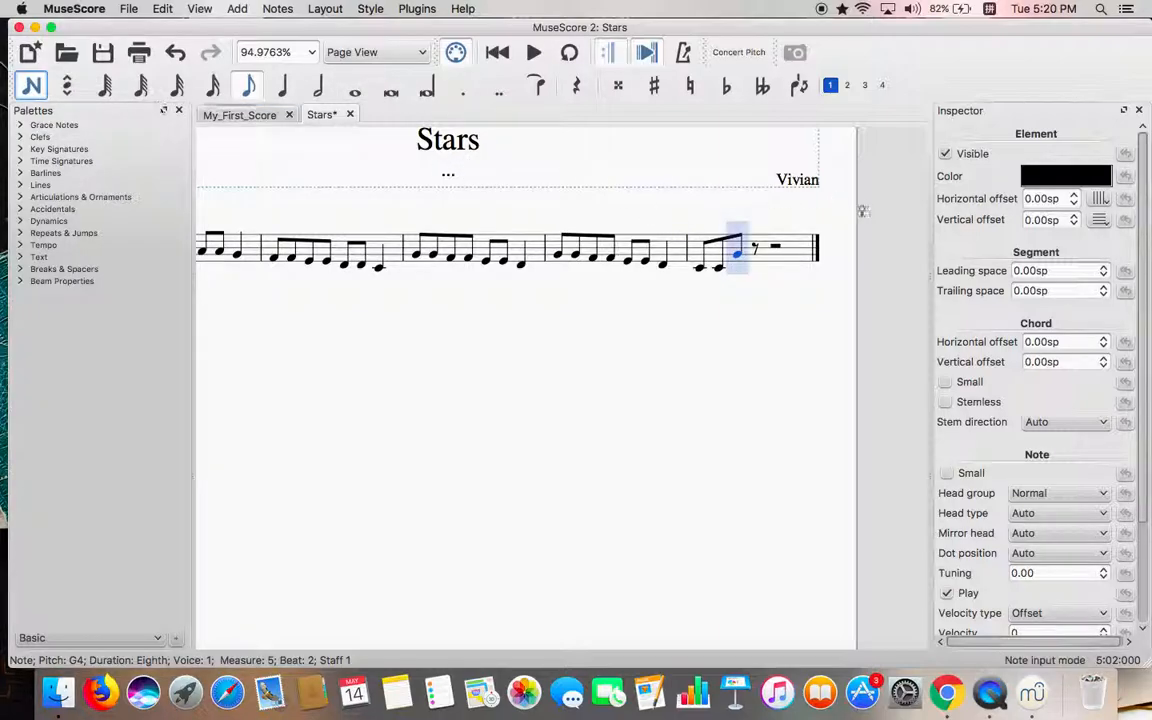
pyautogui.click(755, 258)
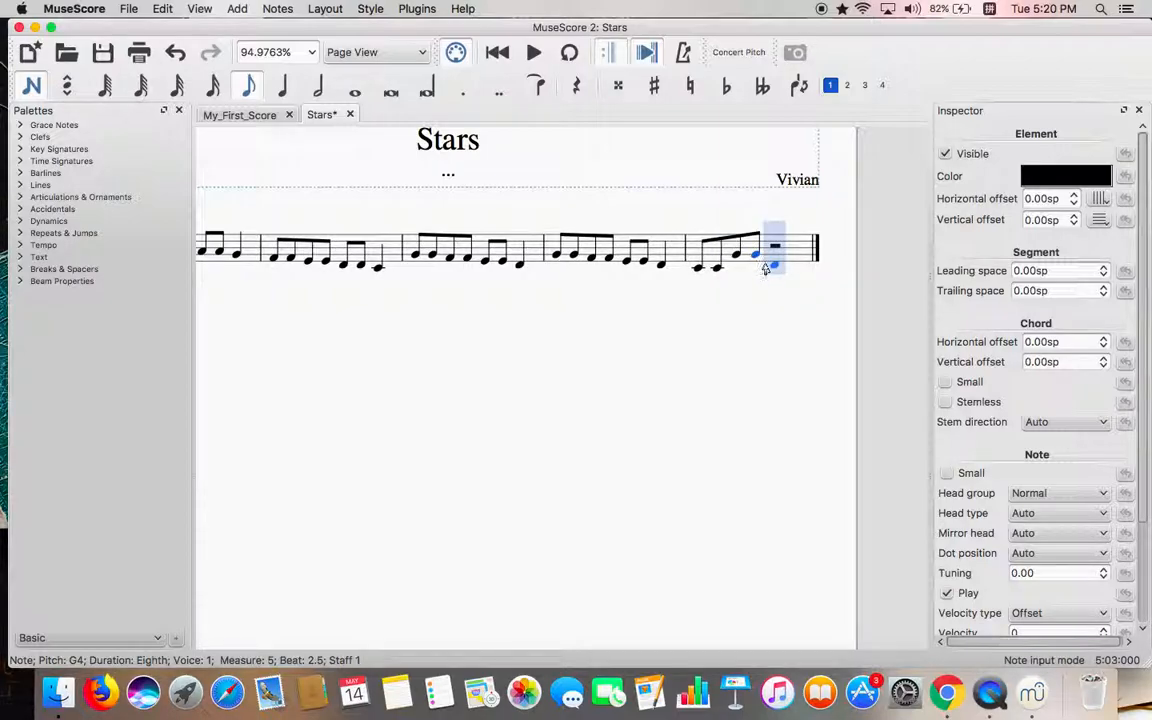
pyautogui.click(762, 263)
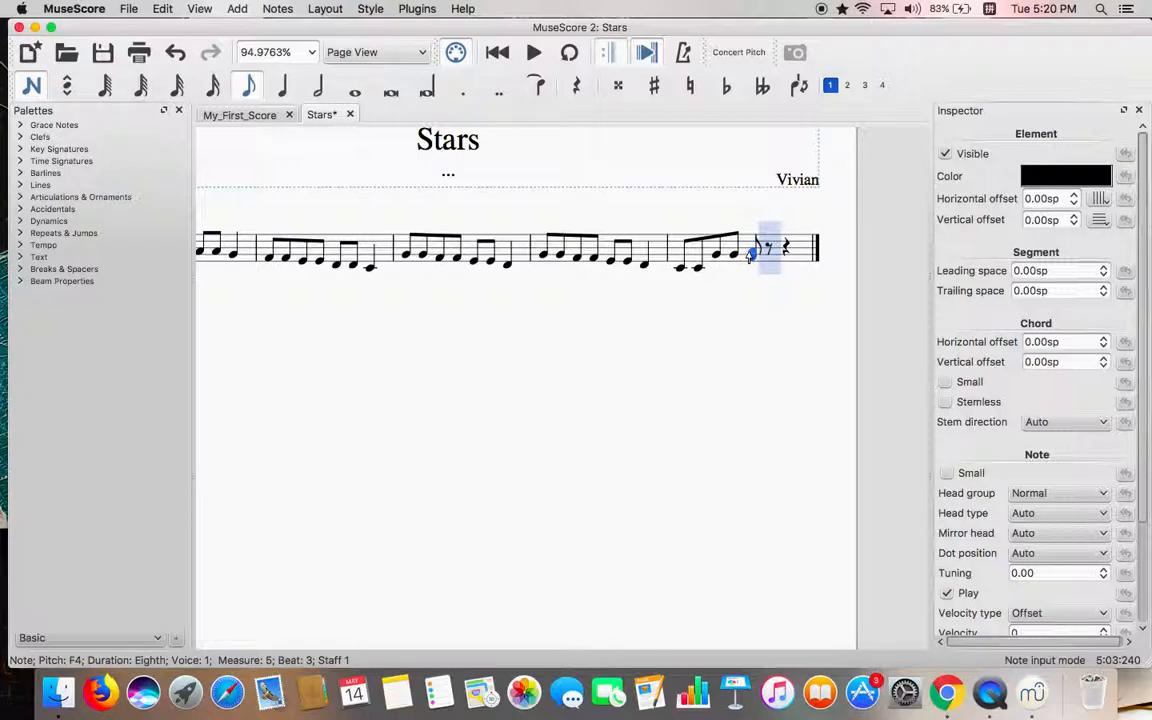
pyautogui.click(767, 250)
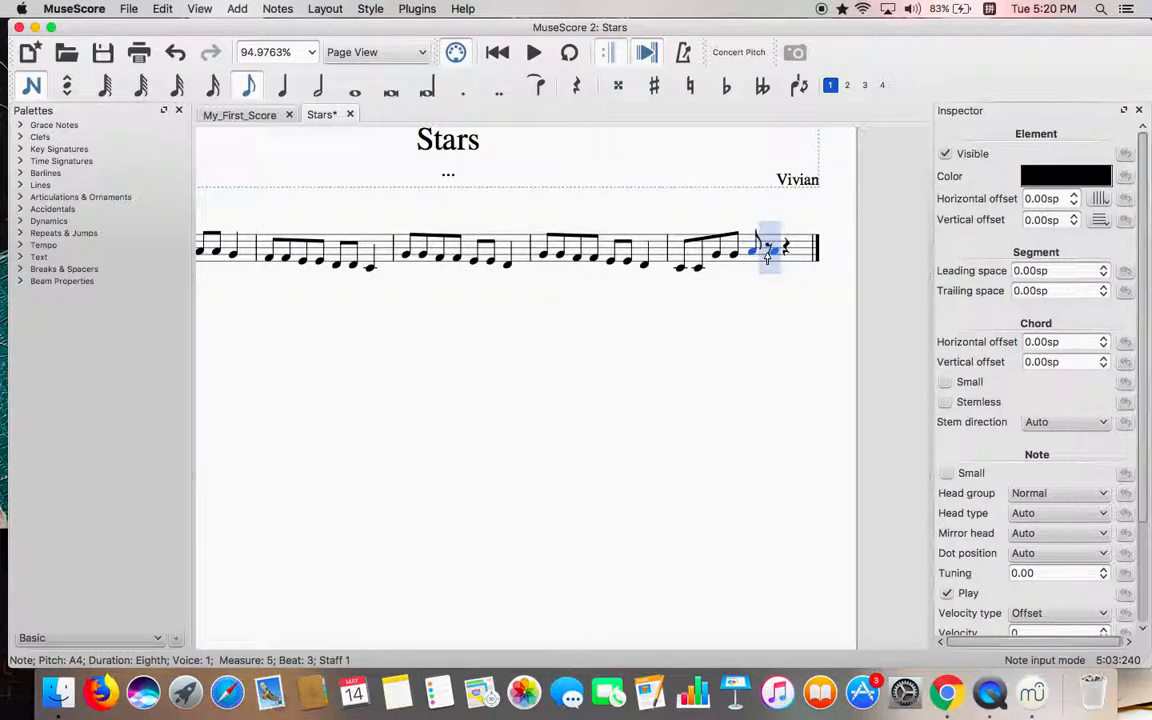
pyautogui.click(767, 252)
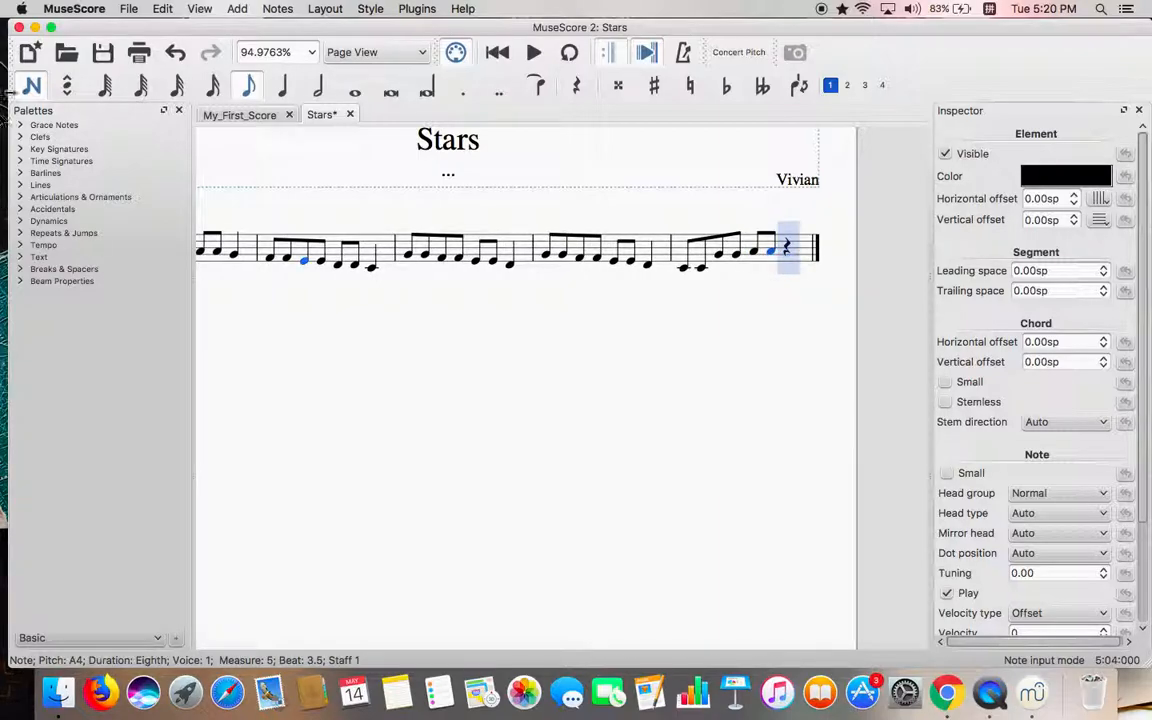
pyautogui.click(283, 86)
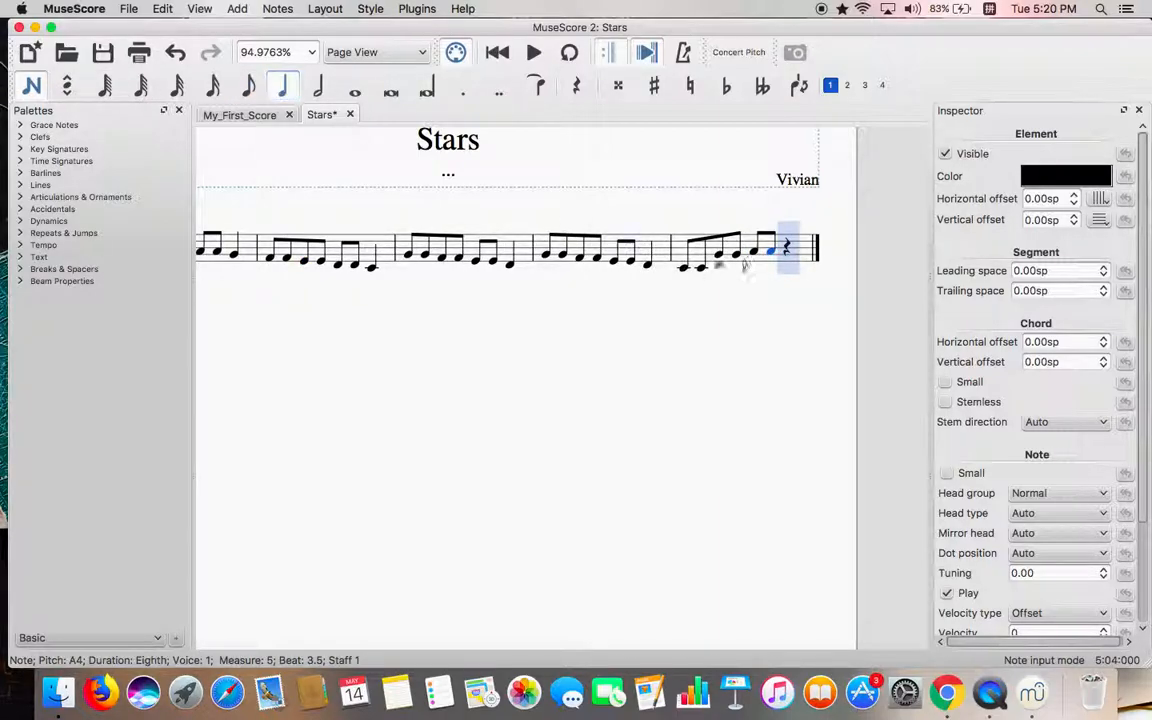
pyautogui.click(790, 255)
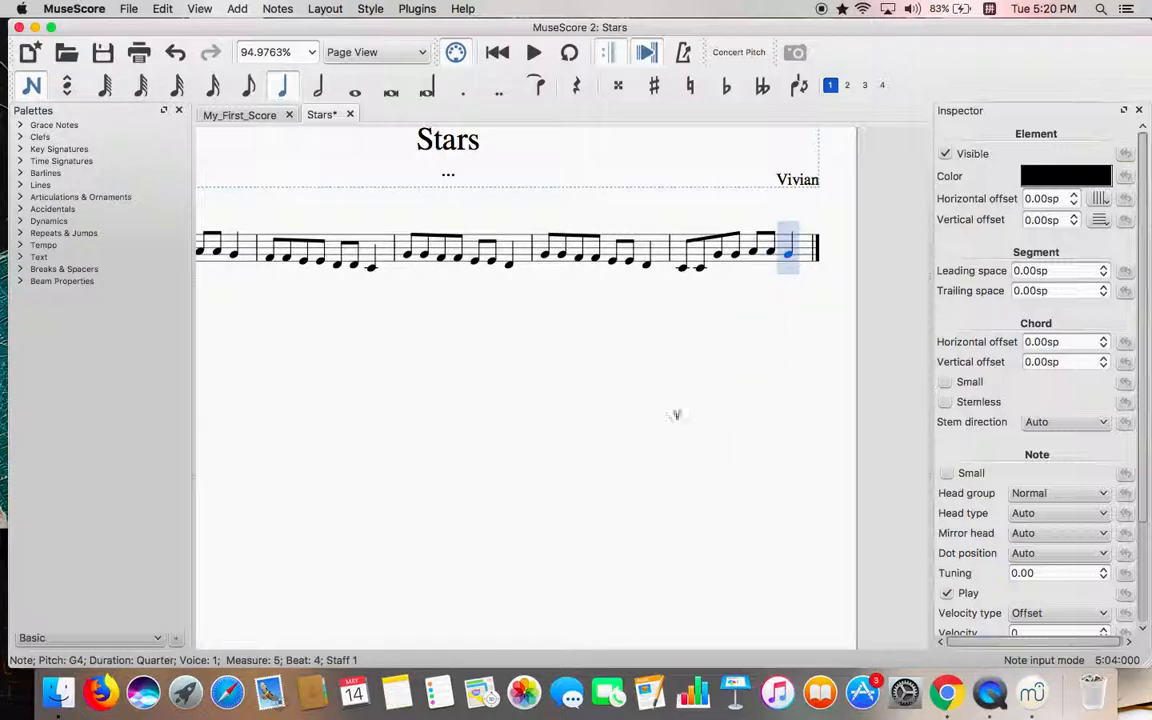
pyautogui.click(31, 85)
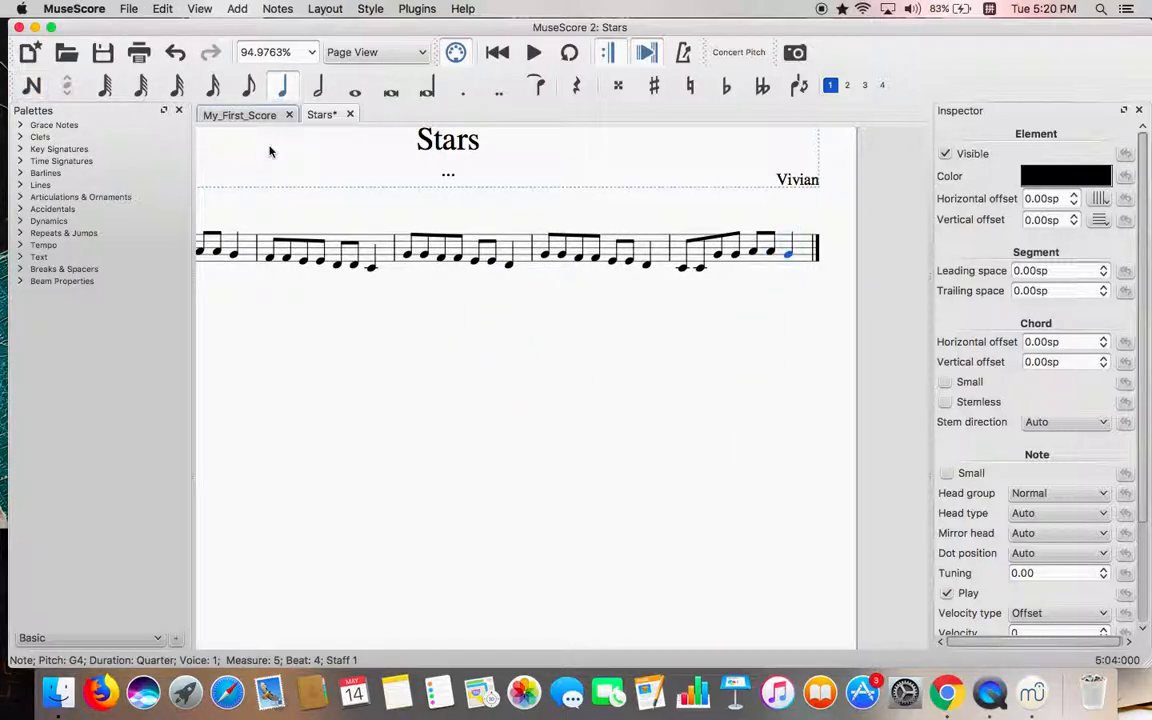
# - Play back the score from the first note of measure 1 and raise the system volume
pyautogui.hscroll(-5, 336, 240)
pyautogui.scroll(-3, 336, 240)
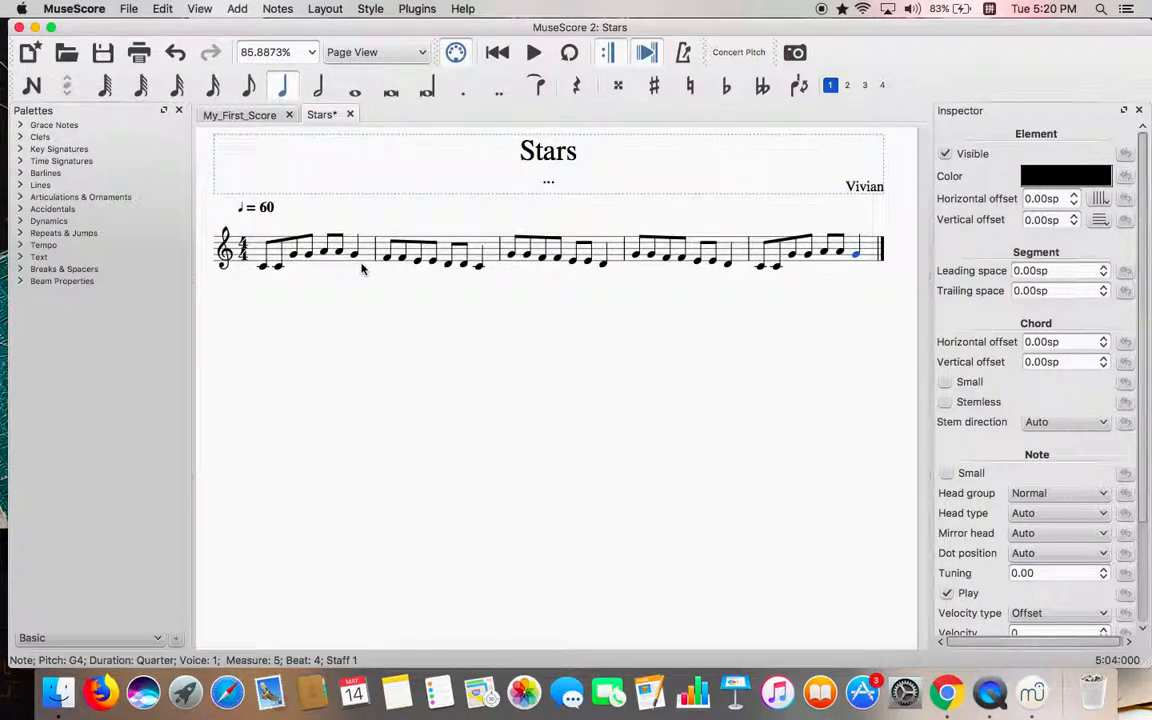
pyautogui.click(268, 264)
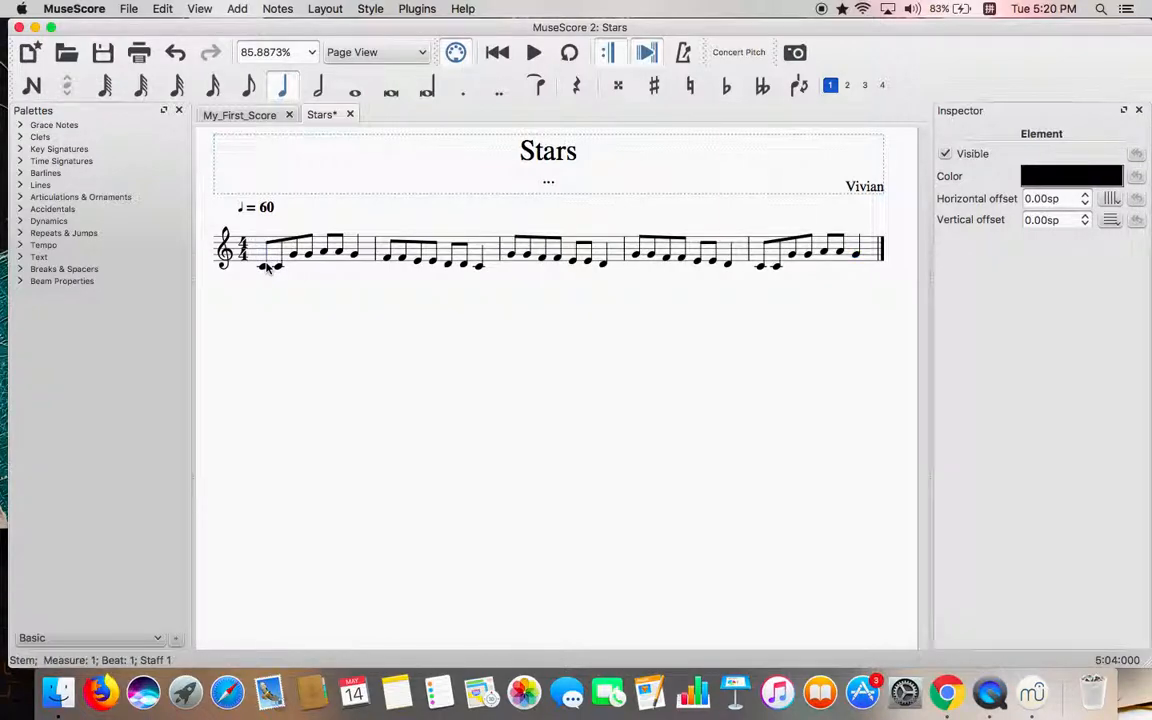
pyautogui.click(533, 54)
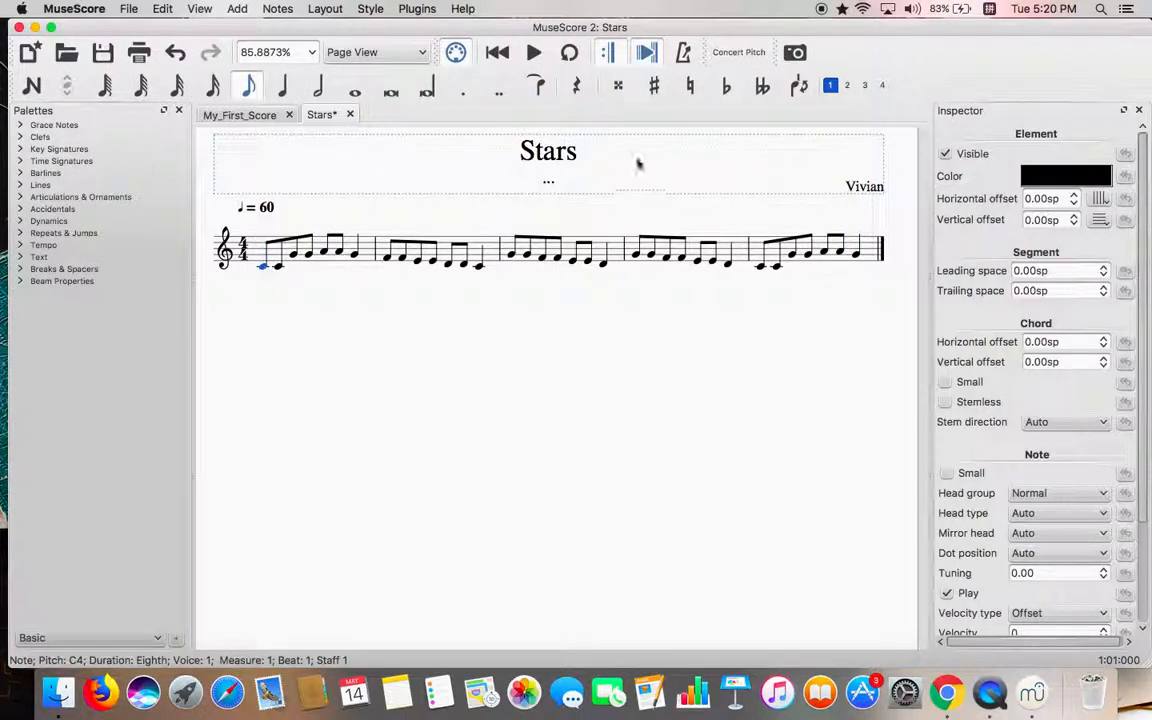
pyautogui.click(536, 60)
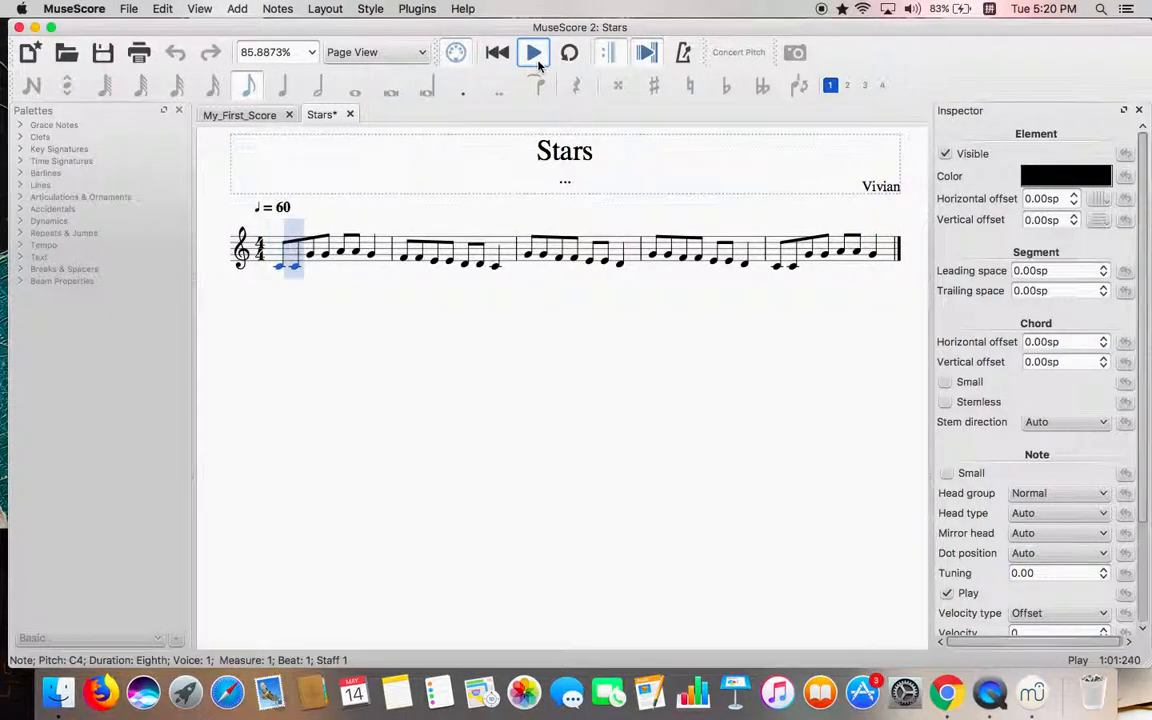
pyautogui.press('XF86AudioRaiseVolume')
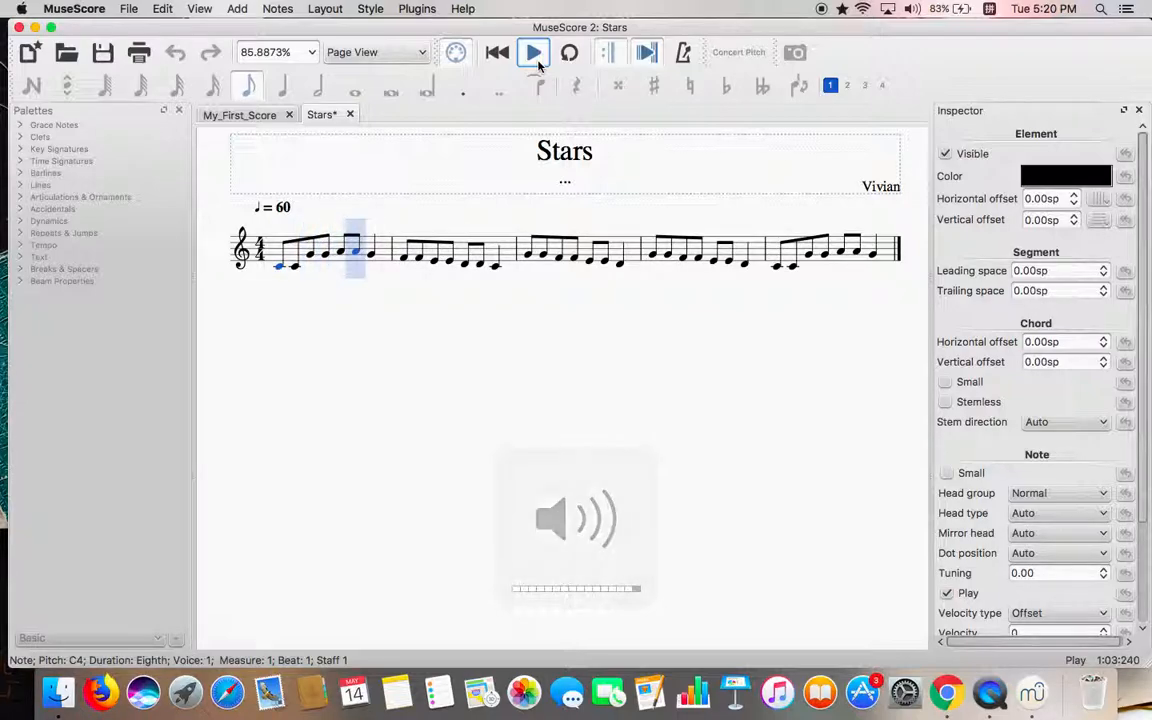